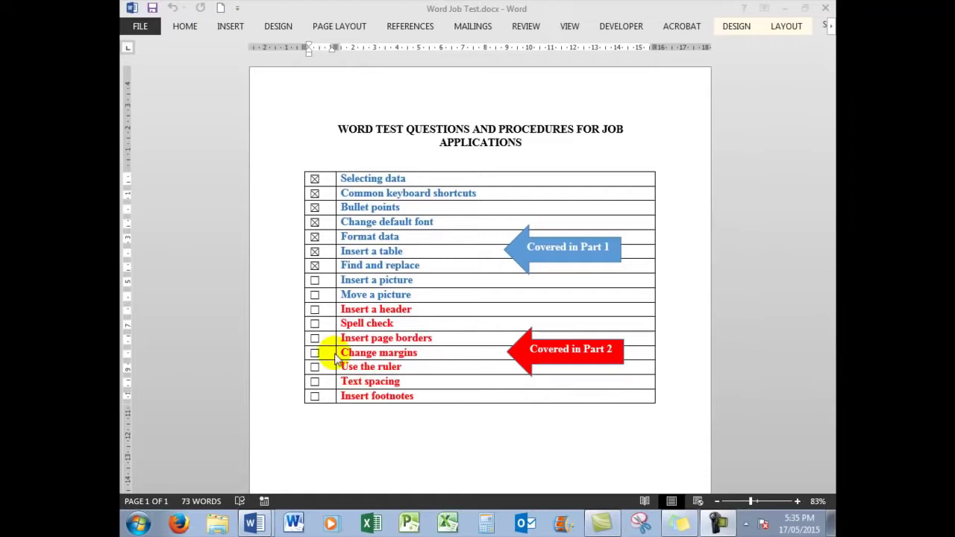
- Tick the checklist boxes for Insert a picture, Move a picture and Insert a header
{"action": "left_click", "coordinate": [314, 280]}
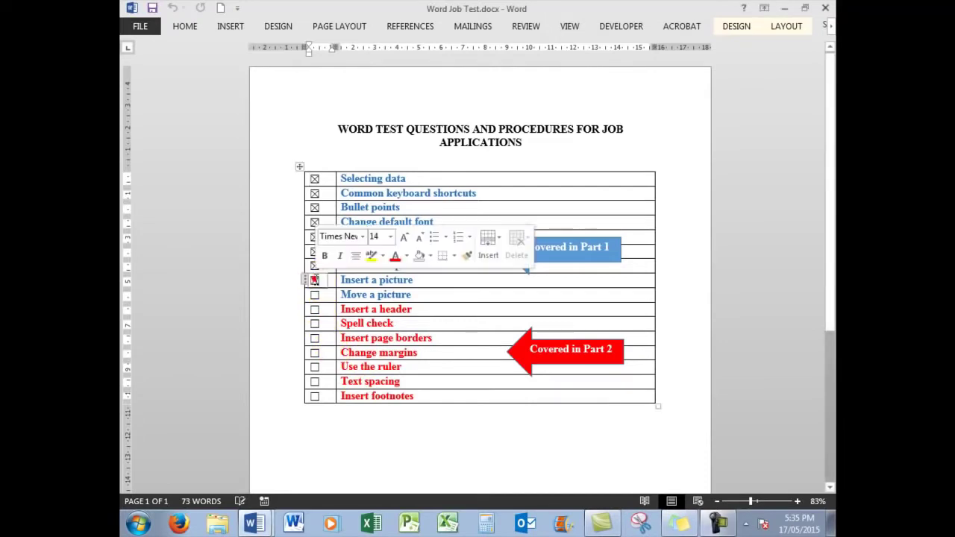
{"action": "left_click", "coordinate": [314, 295]}
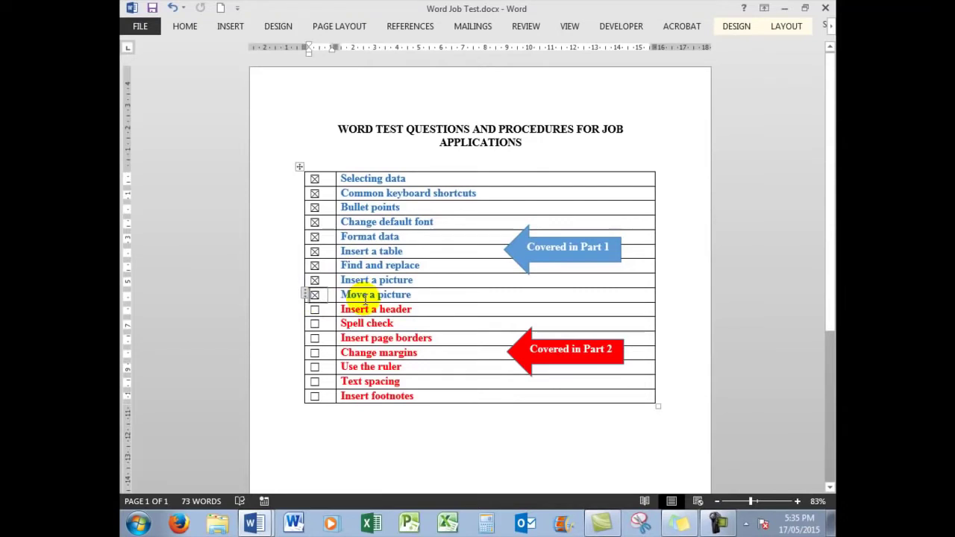
{"action": "left_click", "coordinate": [314, 309]}
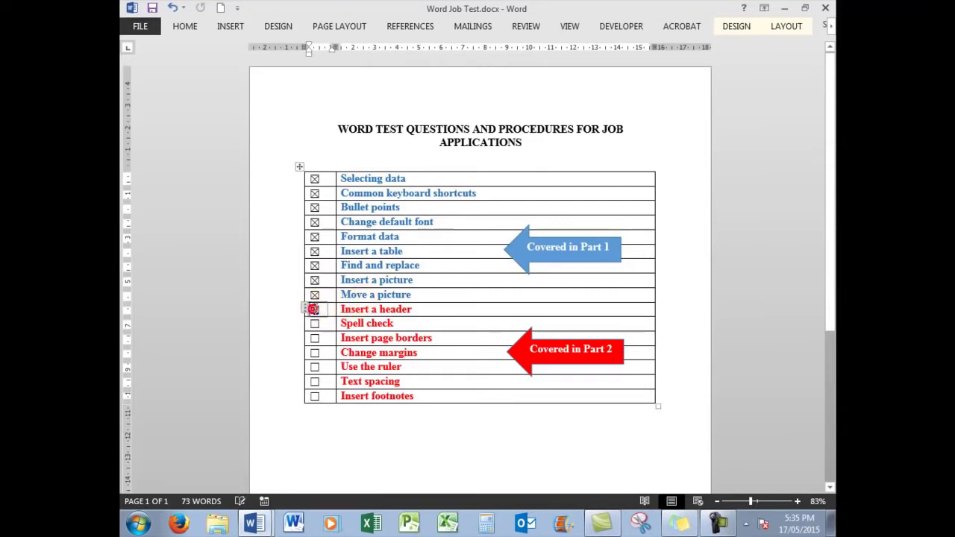
- Switch to Word Job Test Document.docx and add a Blank header reading "This is a header"
{"action": "left_click", "coordinate": [254, 525]}
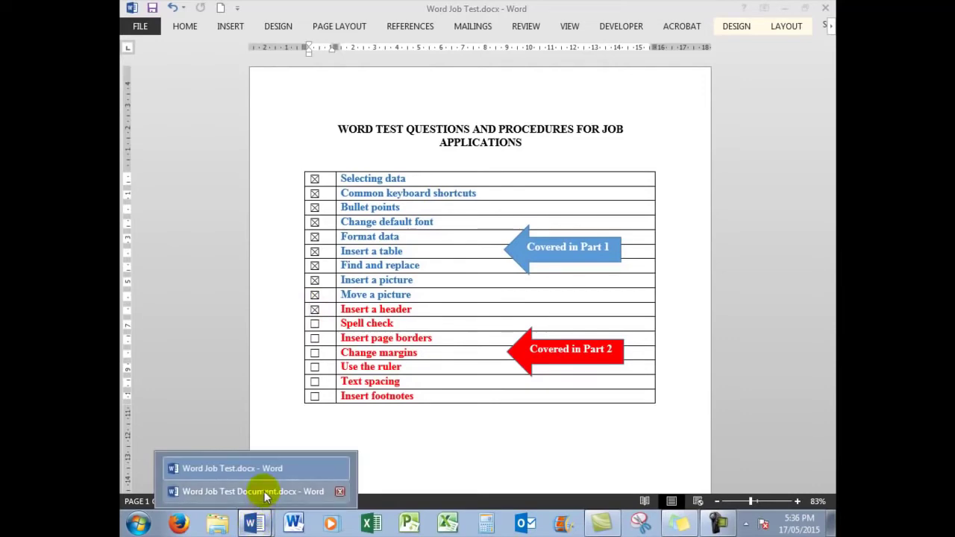
{"action": "left_click", "coordinate": [254, 491]}
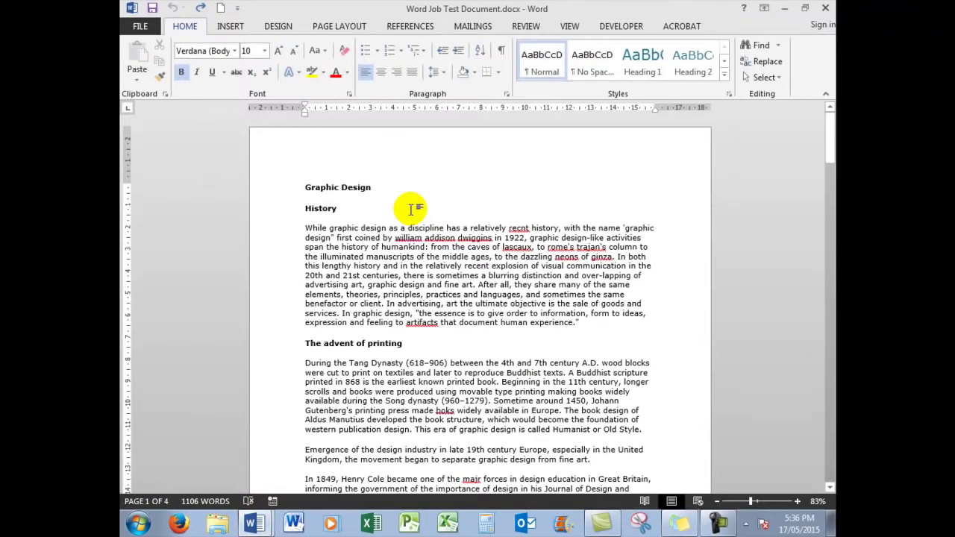
{"action": "left_click", "coordinate": [231, 27]}
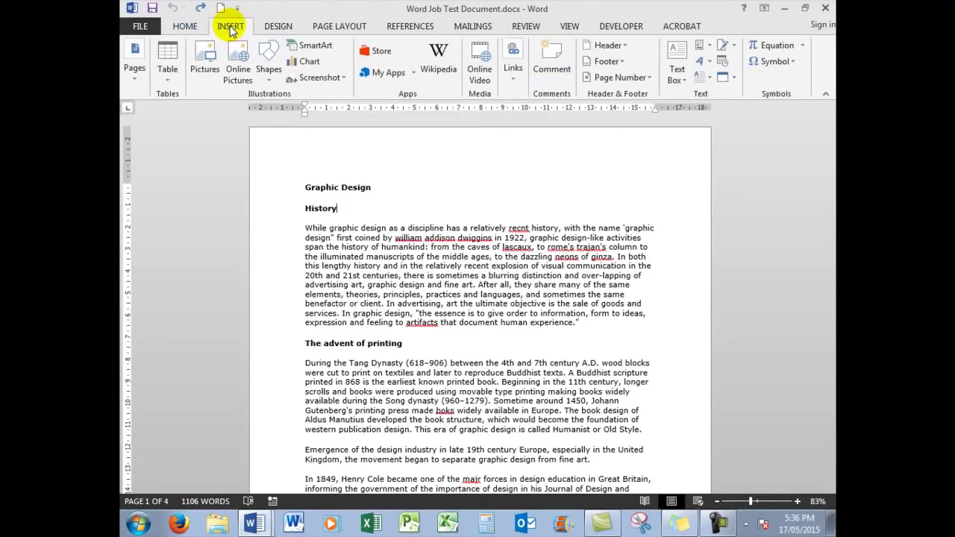
{"action": "left_click", "coordinate": [609, 45]}
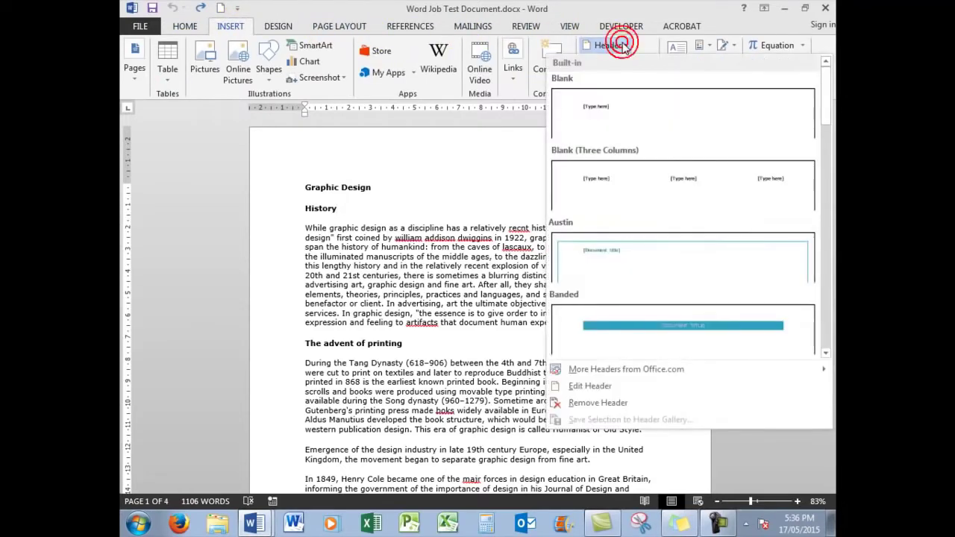
{"action": "left_click", "coordinate": [622, 106]}
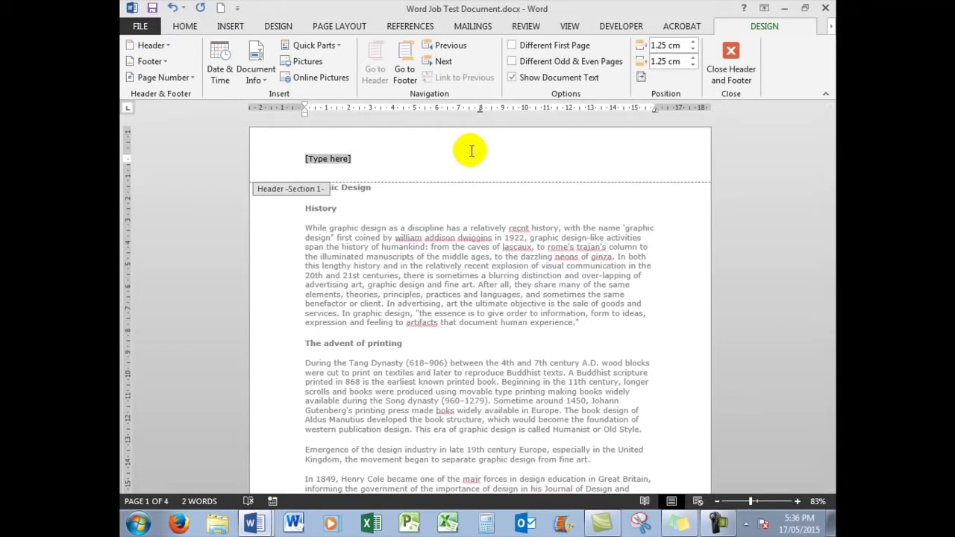
{"action": "type", "text": "This is a header"}
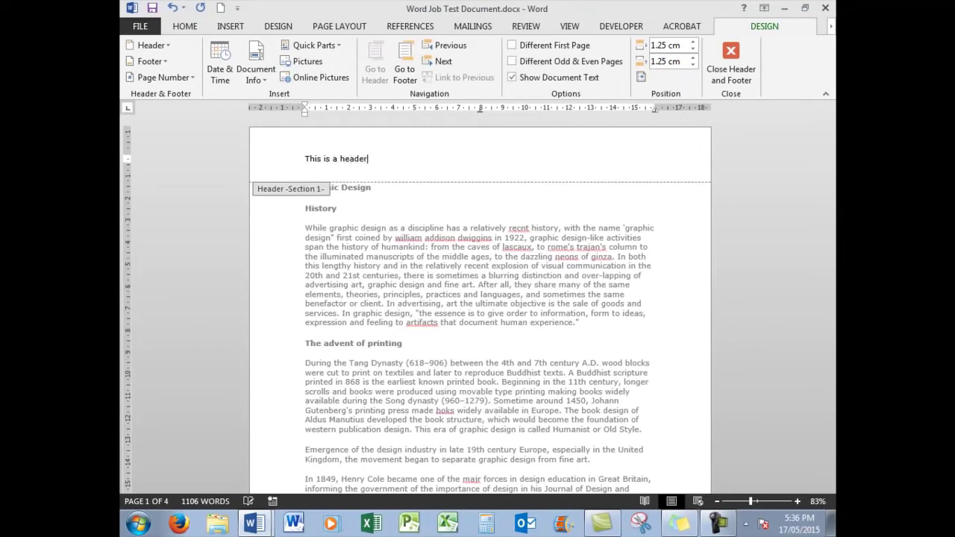
- Add a Blank footer reading "This is a footer" to the document
{"action": "scroll", "coordinate": [477, 223], "scroll_direction": "down", "scroll_amount": 12}
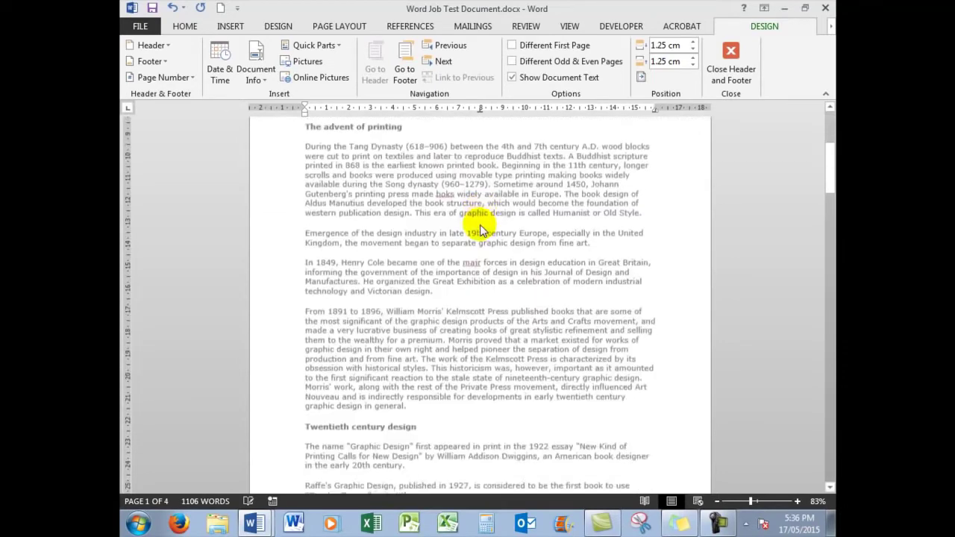
{"action": "scroll", "coordinate": [471, 267], "scroll_direction": "down", "scroll_amount": 15}
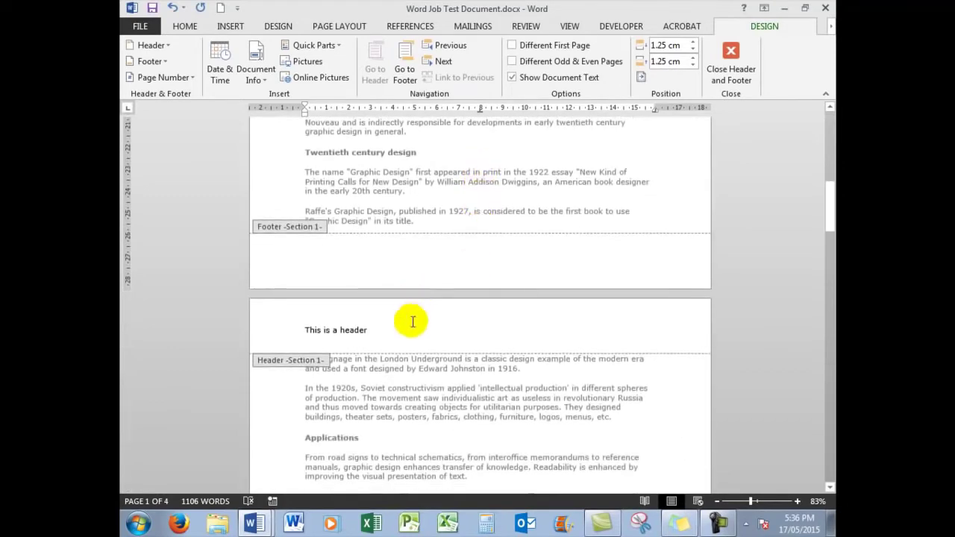
{"action": "scroll", "coordinate": [414, 320], "scroll_direction": "down", "scroll_amount": 3}
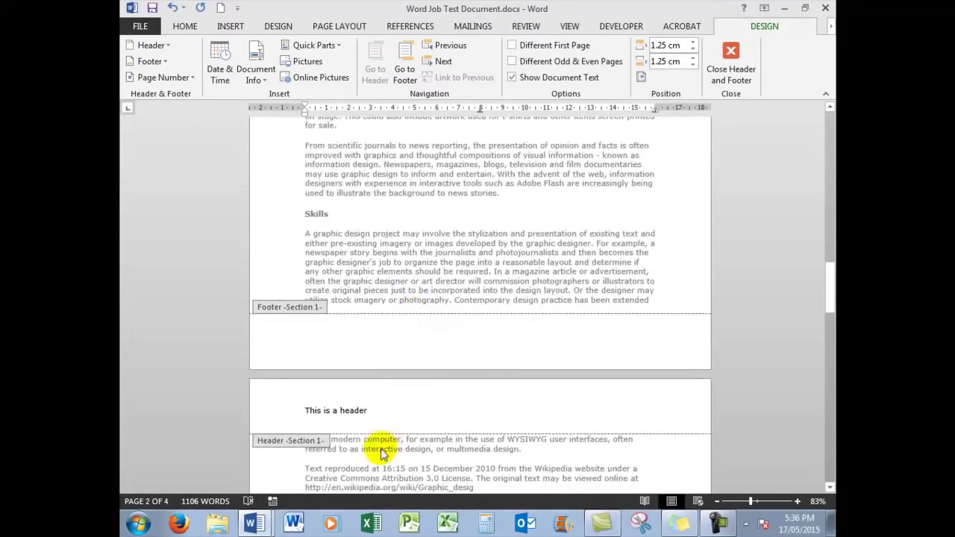
{"action": "left_click_drag", "start_coordinate": [828, 282], "coordinate": [830, 105]}
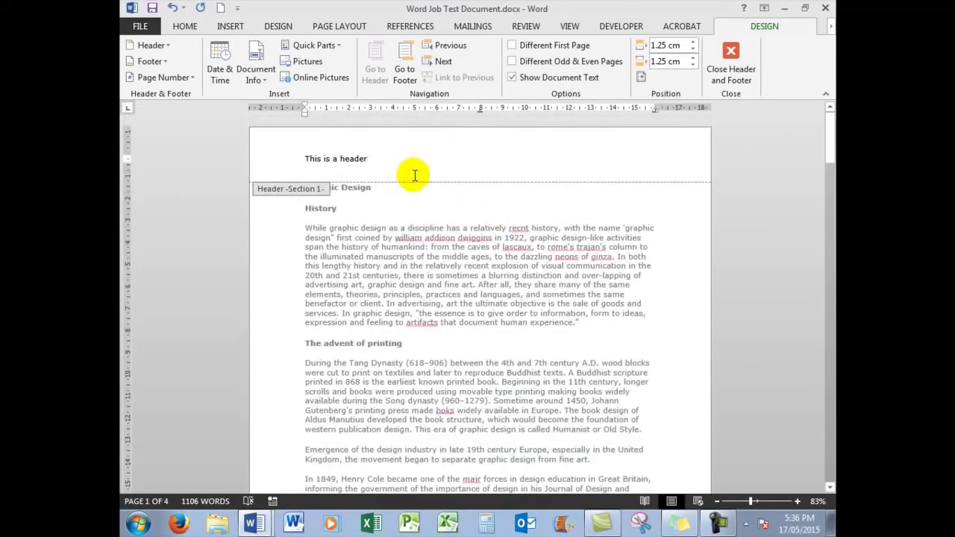
{"action": "left_click", "coordinate": [228, 30]}
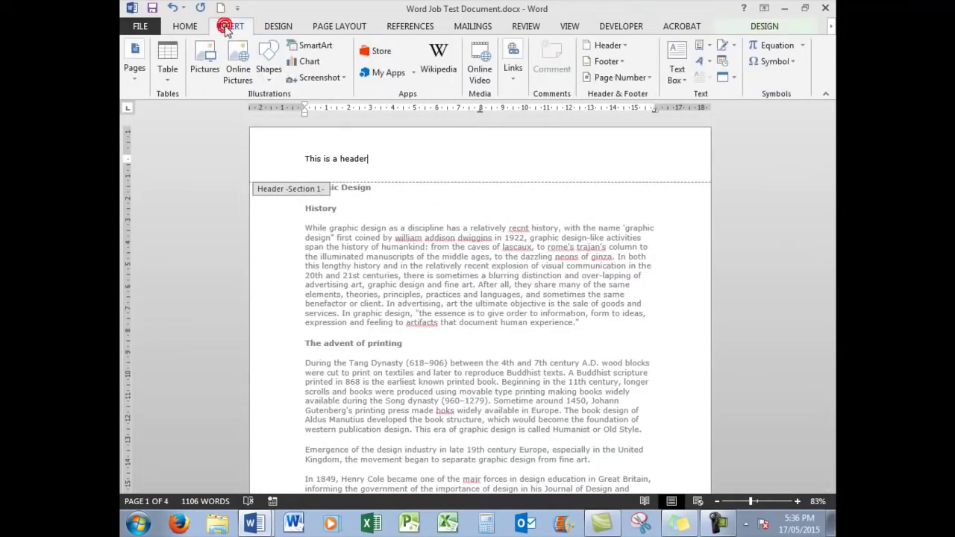
{"action": "left_click", "coordinate": [616, 63]}
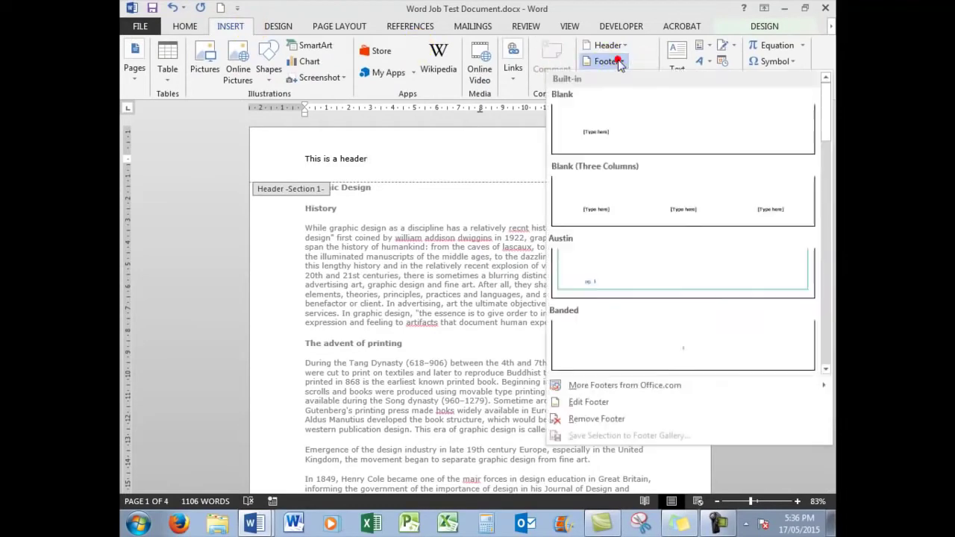
{"action": "left_click", "coordinate": [604, 130]}
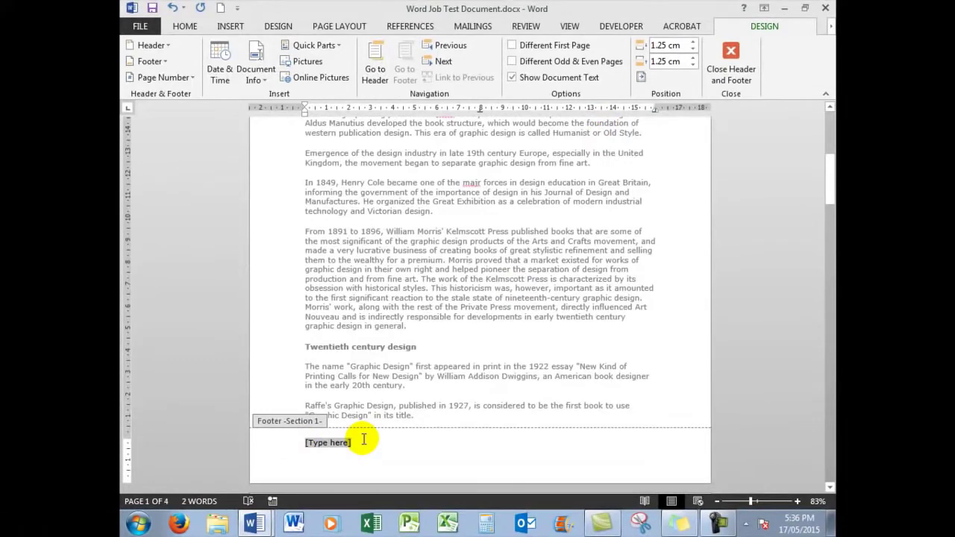
{"action": "type", "text": "This is a footer"}
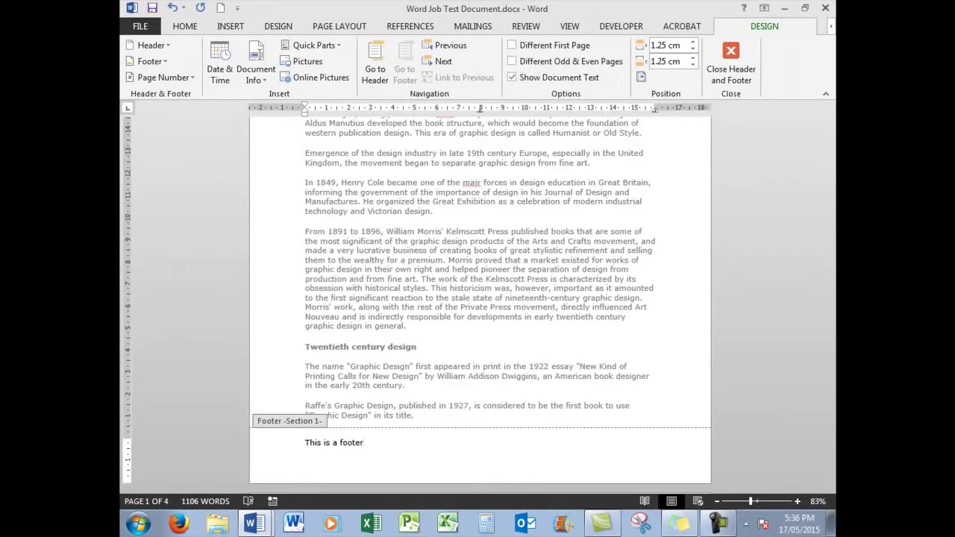
- Undo the footer text, the footer insertion and the text entered in the header
{"action": "scroll", "coordinate": [362, 468], "scroll_direction": "down", "scroll_amount": 15}
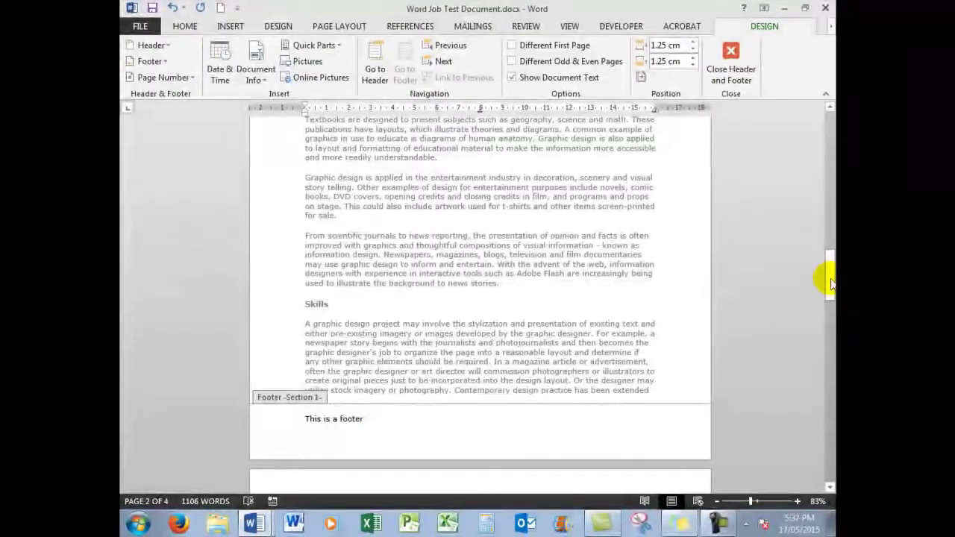
{"action": "left_click_drag", "start_coordinate": [832, 282], "coordinate": [832, 244]}
{"action": "left_click", "coordinate": [172, 8]}
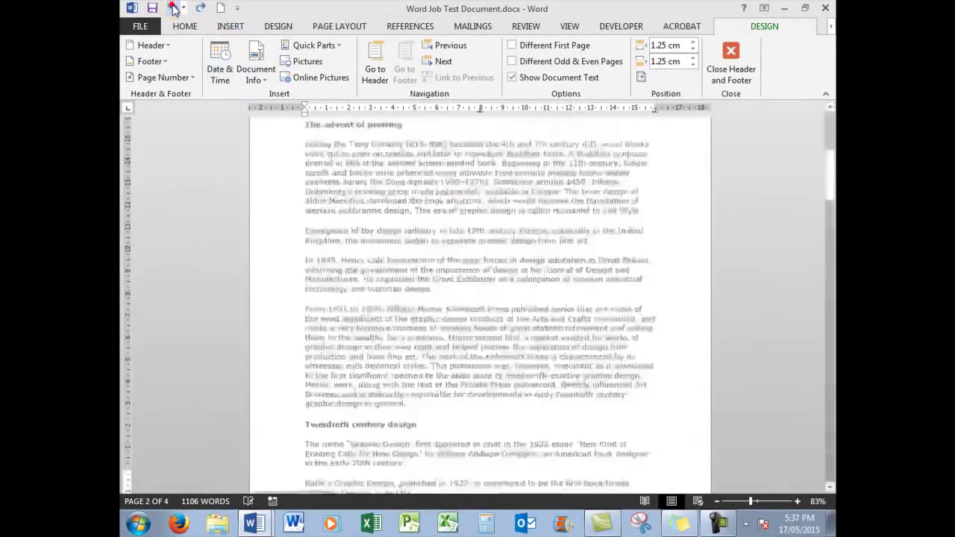
{"action": "left_click", "coordinate": [172, 7]}
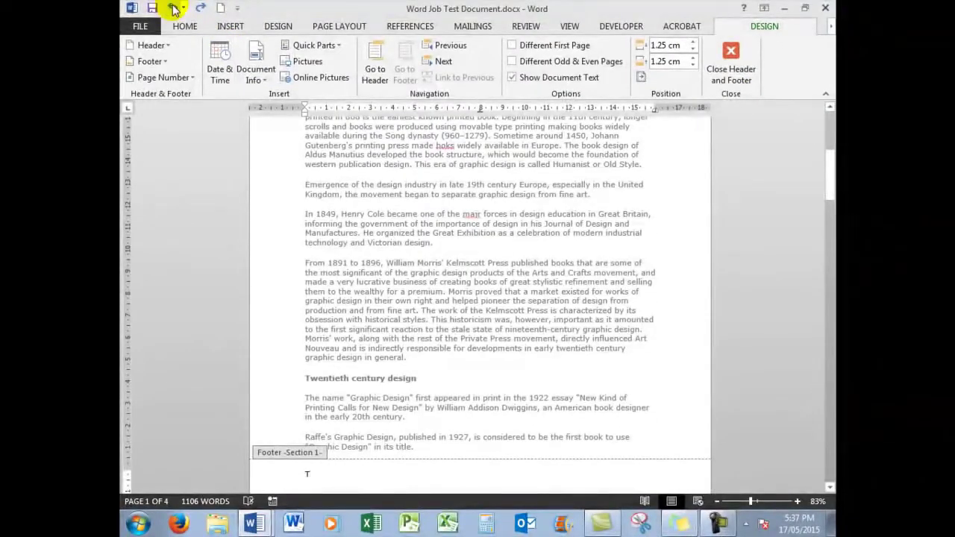
{"action": "left_click", "coordinate": [173, 7]}
{"action": "left_click", "coordinate": [172, 8]}
{"action": "left_click", "coordinate": [172, 8]}
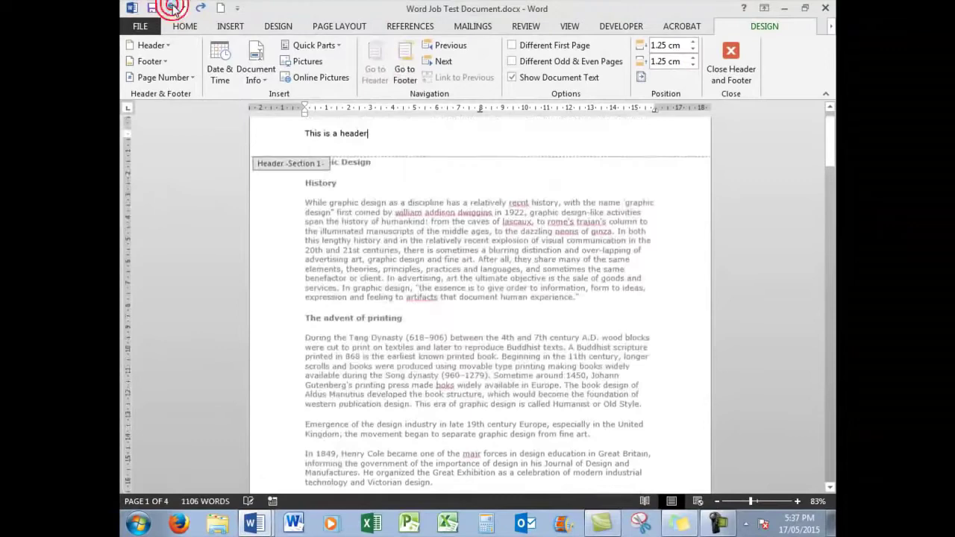
{"action": "left_click", "coordinate": [173, 8]}
{"action": "left_click", "coordinate": [173, 7]}
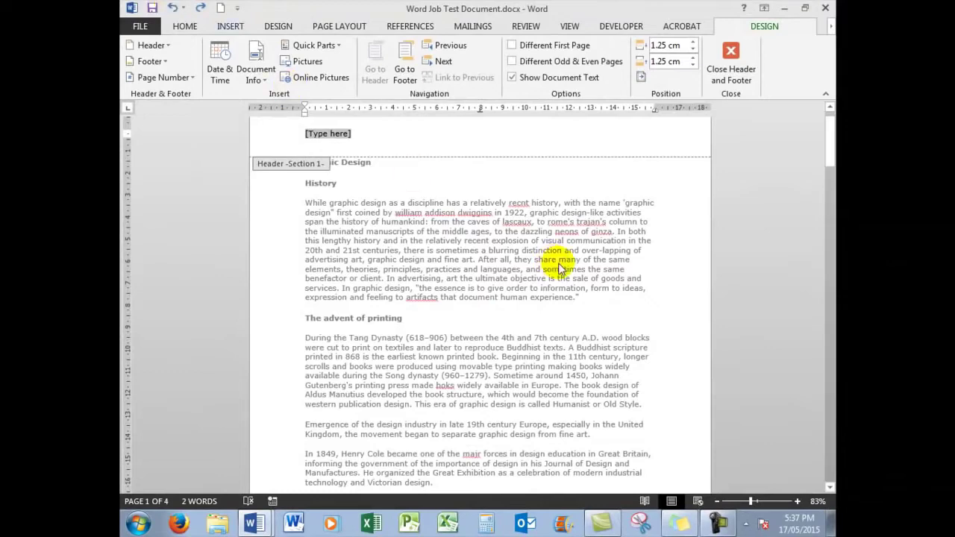
- Return to the document body and remove the remaining placeholder header from the document
{"action": "double_click", "coordinate": [561, 178]}
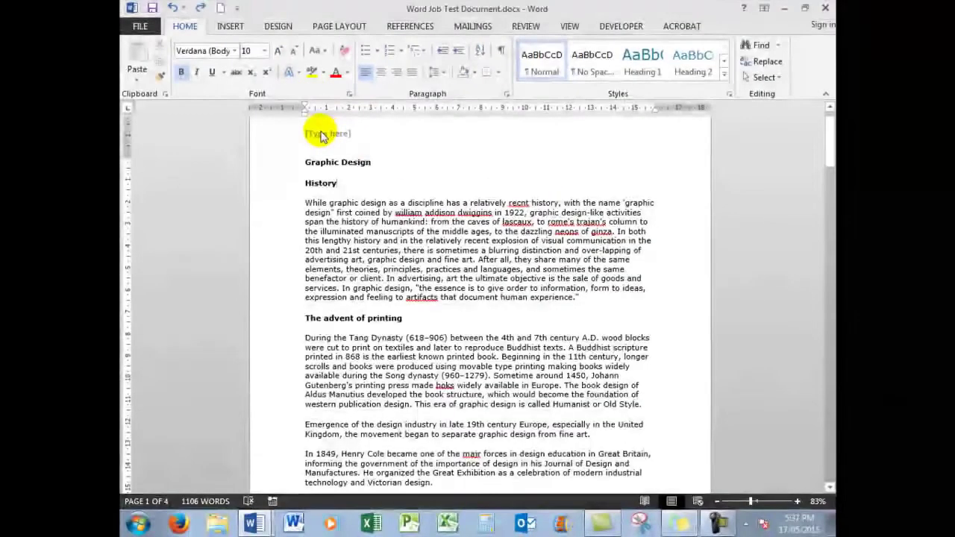
{"action": "scroll", "coordinate": [411, 154], "scroll_direction": "up", "scroll_amount": 2}
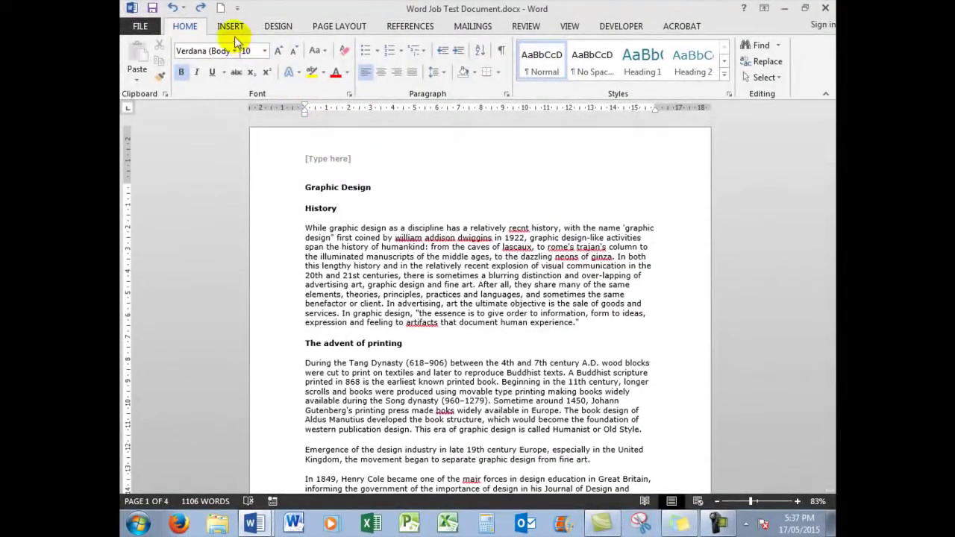
{"action": "left_click", "coordinate": [230, 26]}
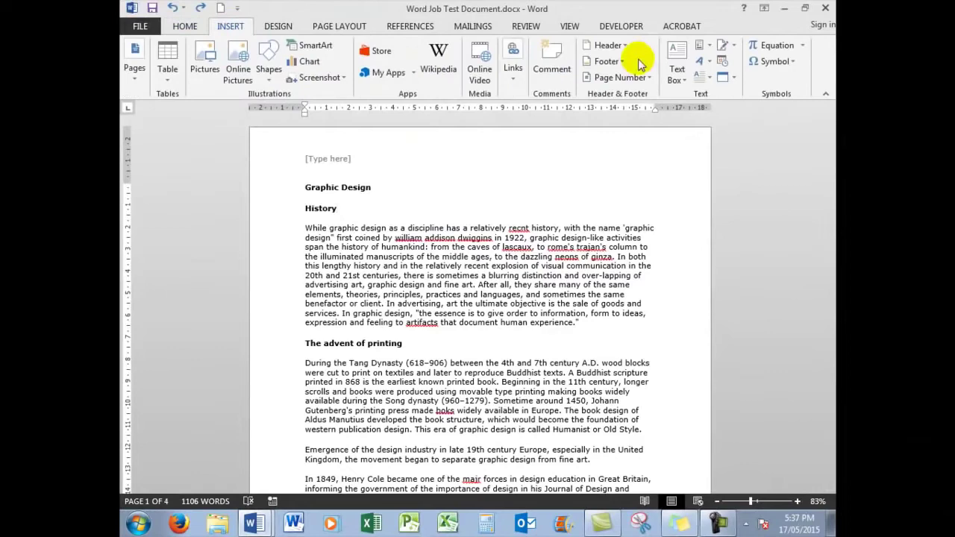
{"action": "left_click", "coordinate": [610, 45]}
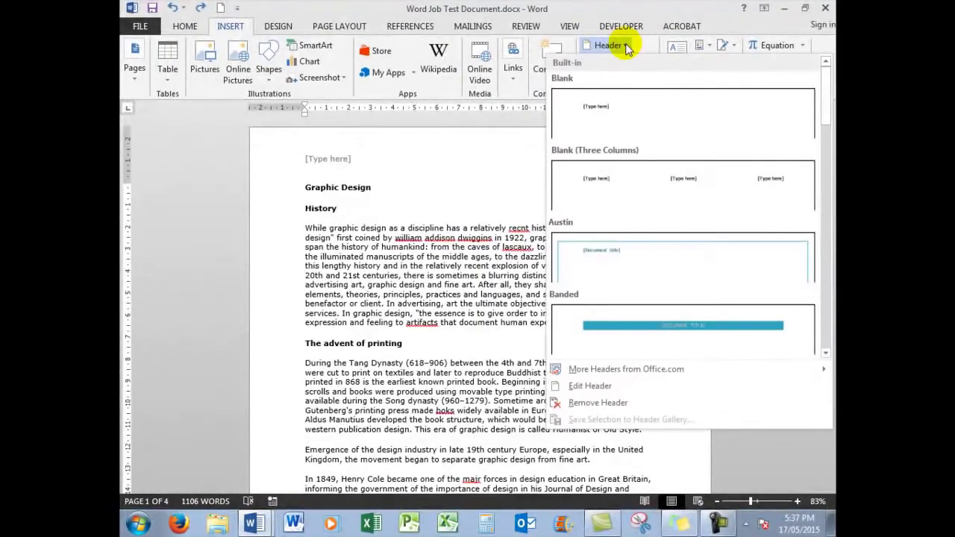
{"action": "left_click", "coordinate": [595, 403]}
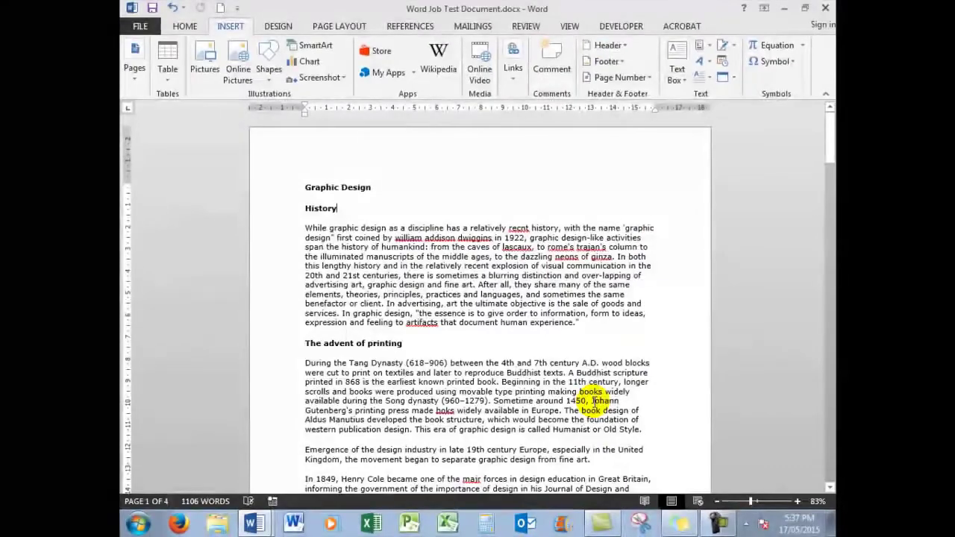
{"action": "scroll", "coordinate": [480, 177], "scroll_direction": "down", "scroll_amount": 10}
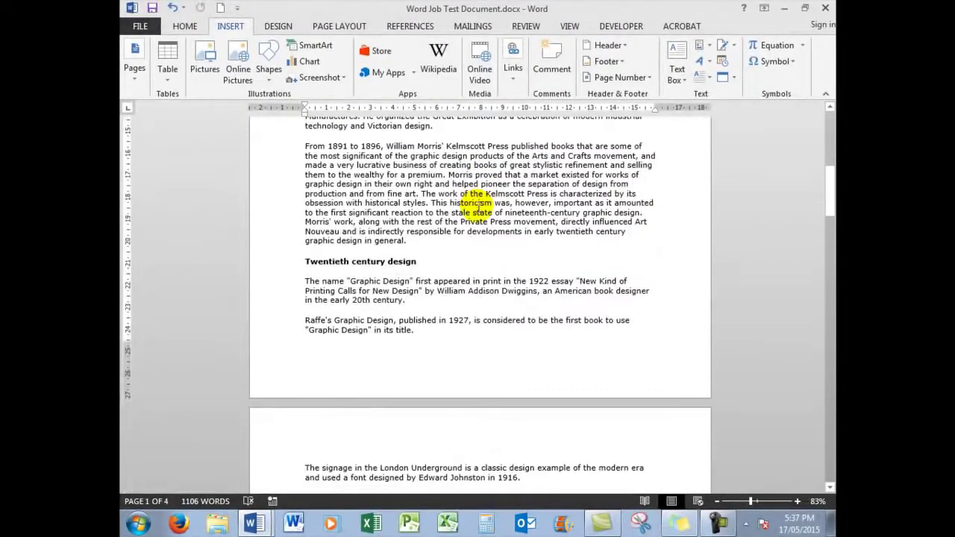
{"action": "scroll", "coordinate": [477, 203], "scroll_direction": "up", "scroll_amount": 10}
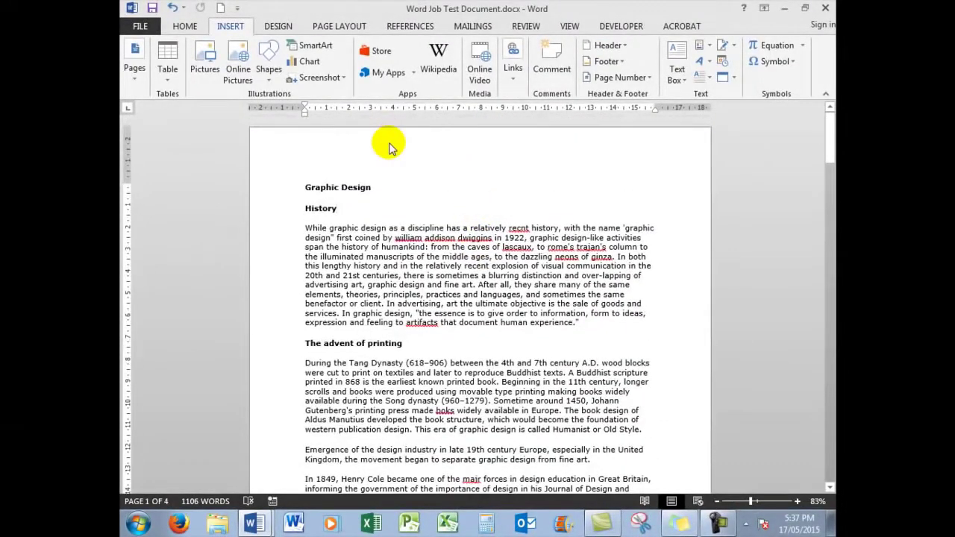
- Switch to Word Job Test.docx and tick the Spell check box in the checklist
{"action": "mouse_move", "coordinate": [250, 527]}
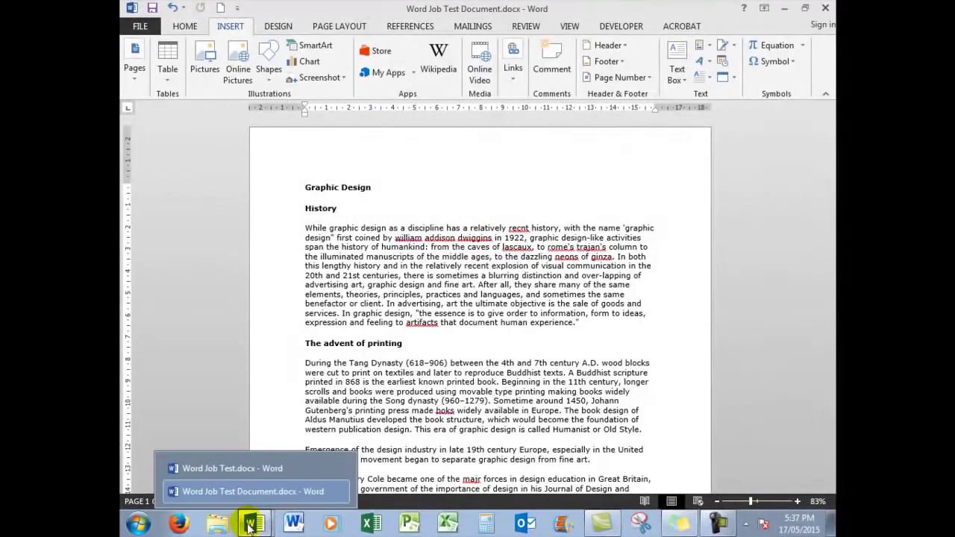
{"action": "left_click", "coordinate": [234, 468]}
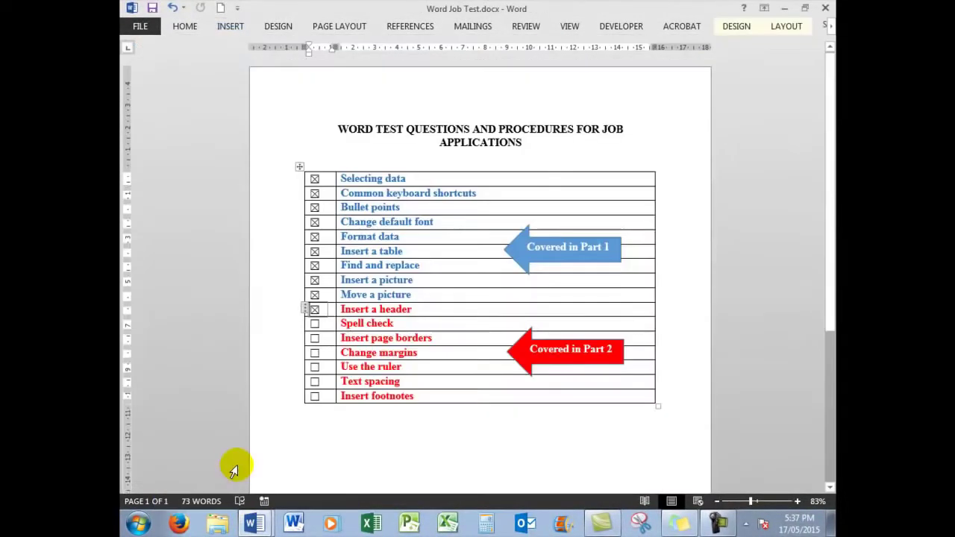
{"action": "left_click", "coordinate": [314, 324]}
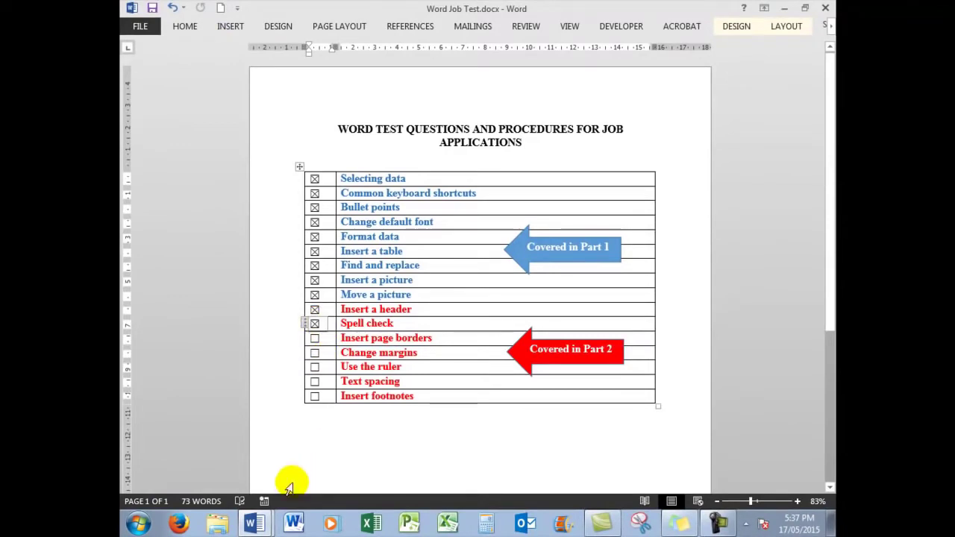
- Switch to Word Job Test Document.docx and start a spelling check of its text
{"action": "left_click", "coordinate": [257, 523]}
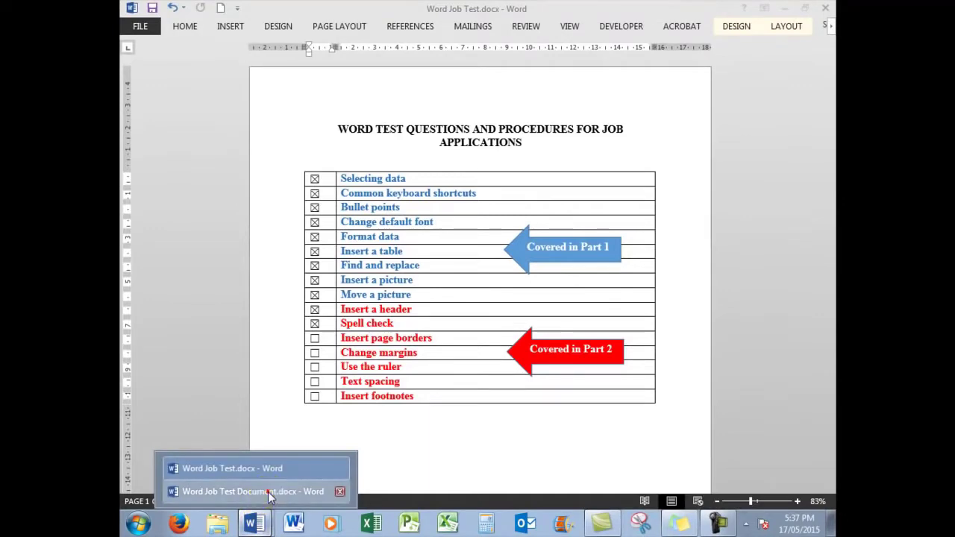
{"action": "left_click", "coordinate": [260, 493]}
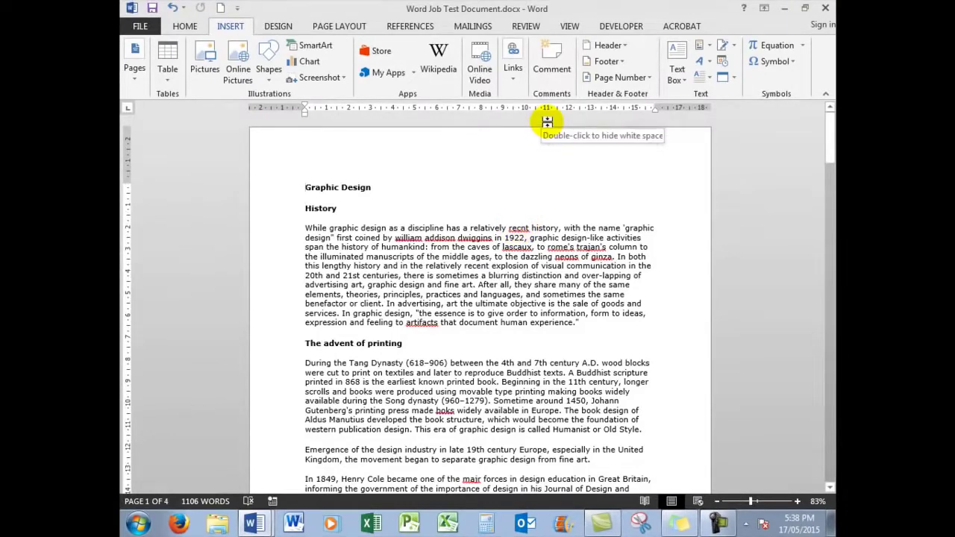
{"action": "key", "text": "F7"}
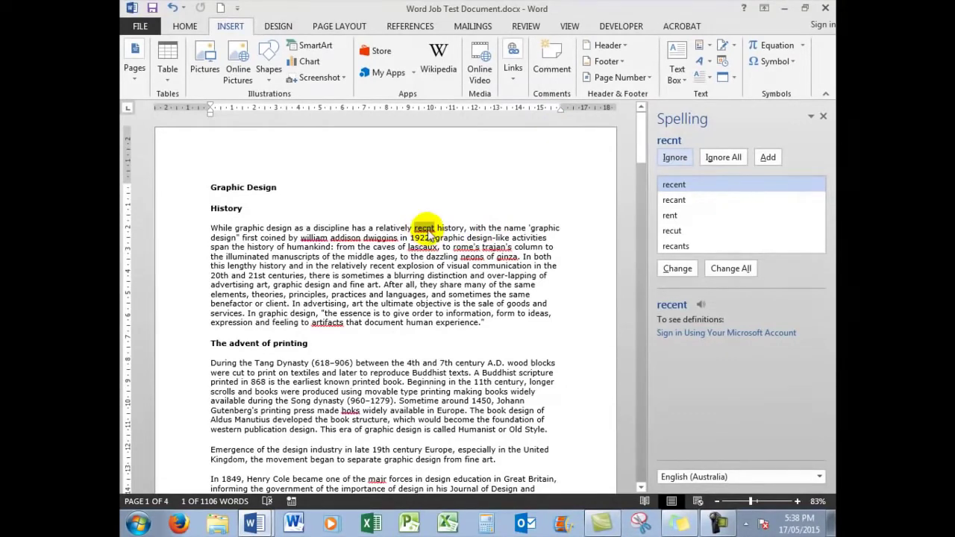
- Correct "recnt" to "recent" and add the flagged words "william", "addison" and "dwiggins" to the spelling dictionary
{"action": "left_click", "coordinate": [682, 185]}
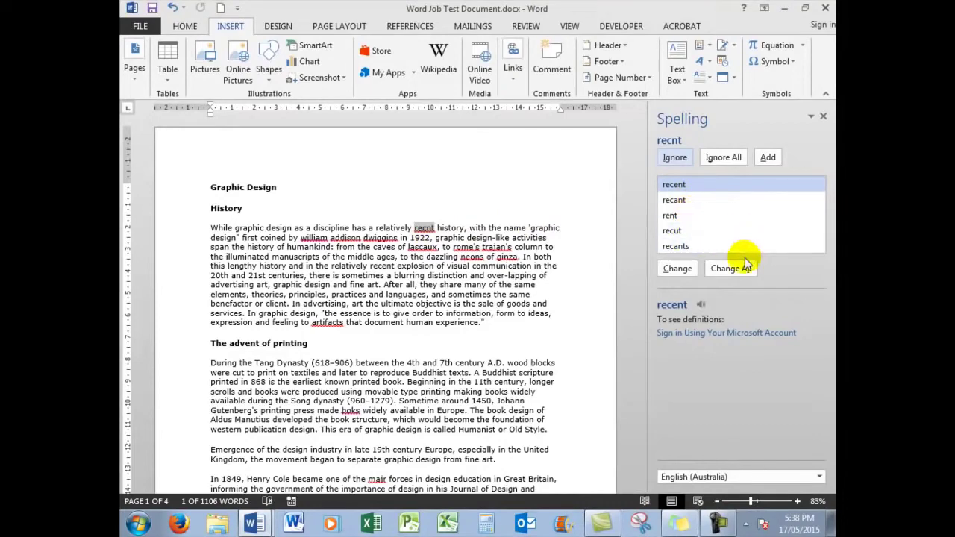
{"action": "left_click", "coordinate": [678, 268]}
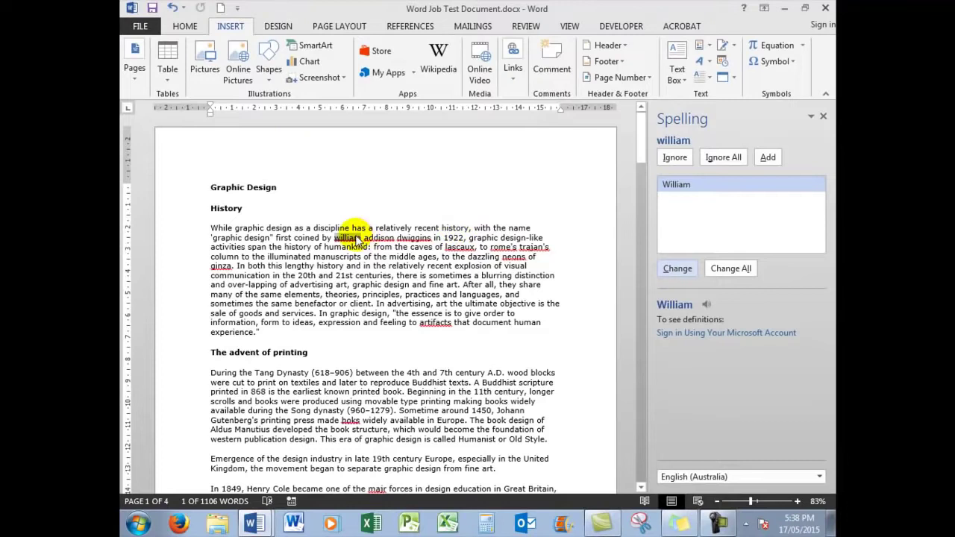
{"action": "left_click", "coordinate": [767, 159]}
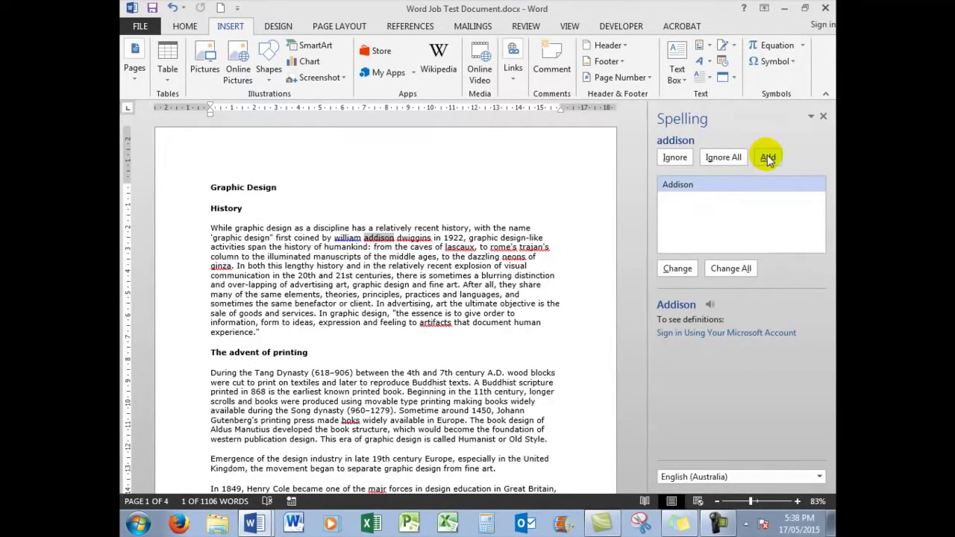
{"action": "left_click", "coordinate": [767, 156]}
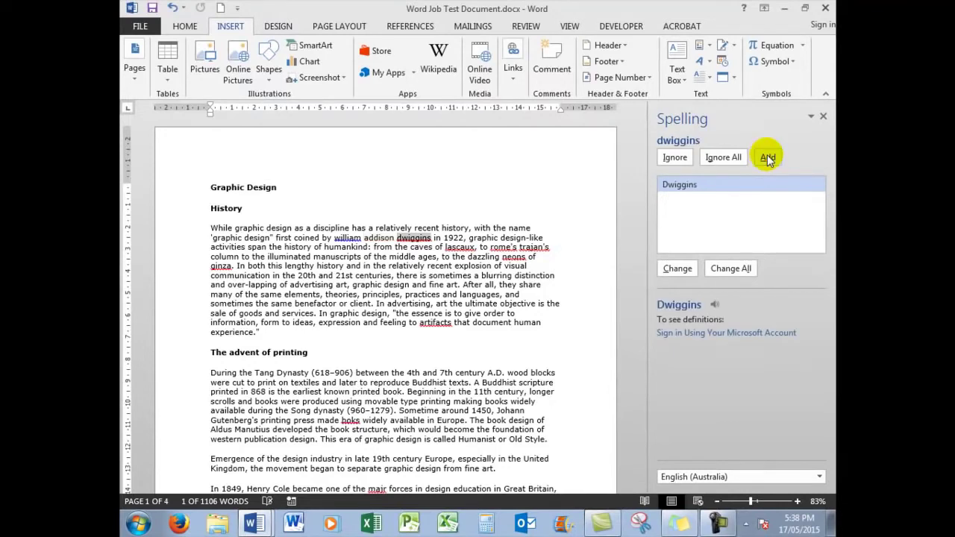
{"action": "left_click", "coordinate": [766, 157]}
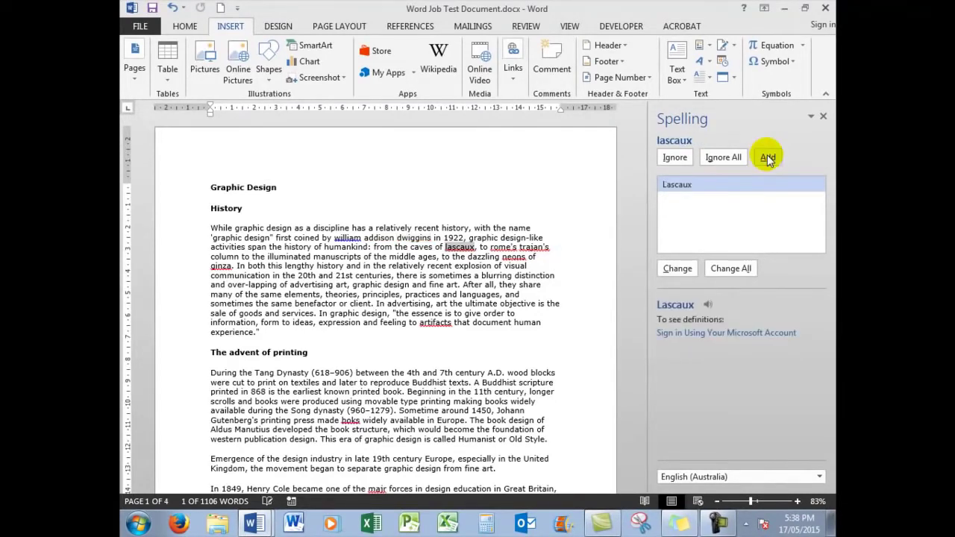
- Apply the grammar suggestion that capitalizes "William" in the first sentence of the History section
{"action": "left_click", "coordinate": [353, 237]}
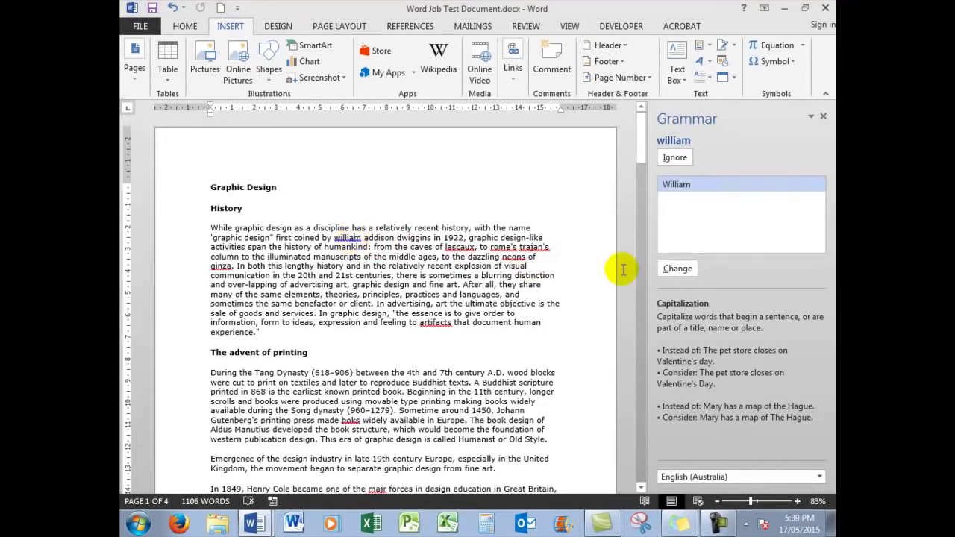
{"action": "left_click", "coordinate": [676, 270]}
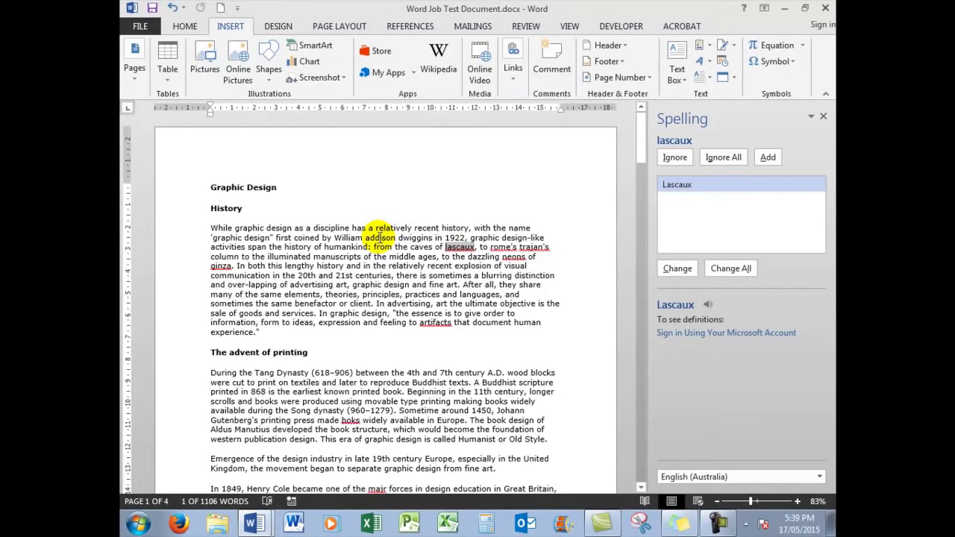
- Replace "addison" in the History paragraph with "ADDISON" and convert it to lowercase with Change Case
{"action": "double_click", "coordinate": [366, 236]}
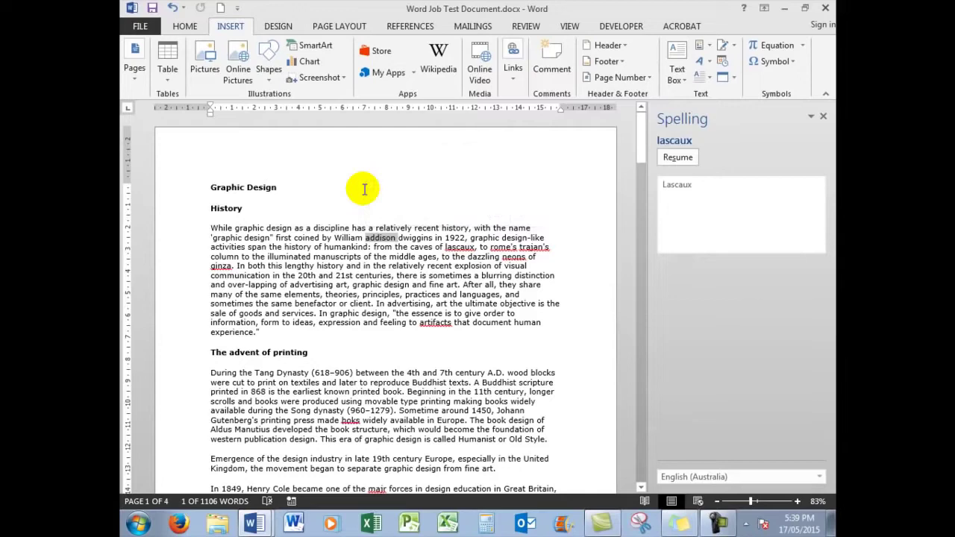
{"action": "type", "text": "ADDISON"}
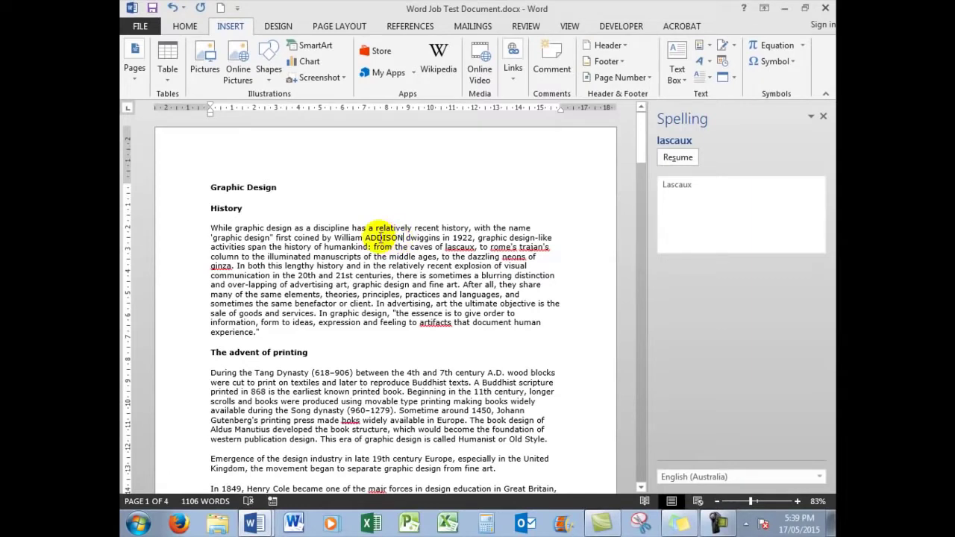
{"action": "double_click", "coordinate": [382, 237]}
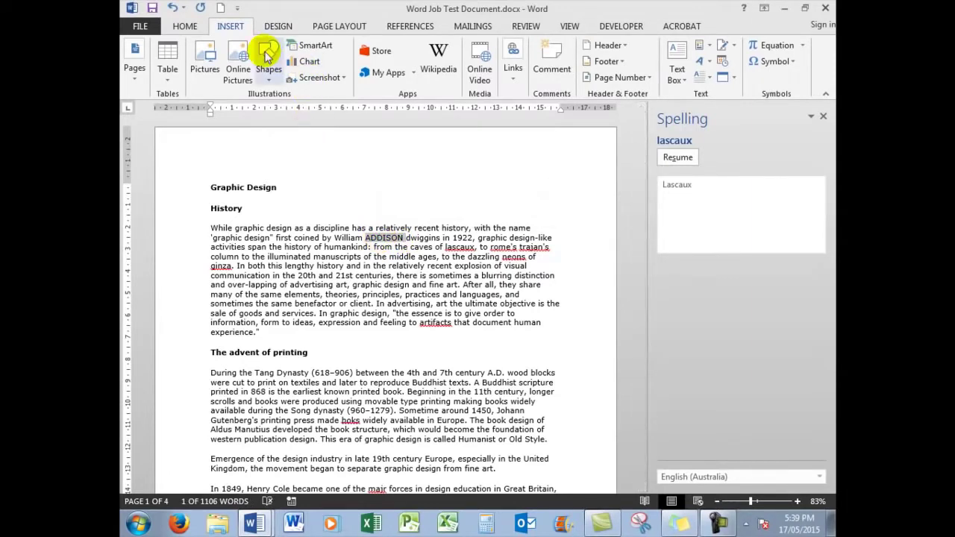
{"action": "left_click", "coordinate": [188, 29]}
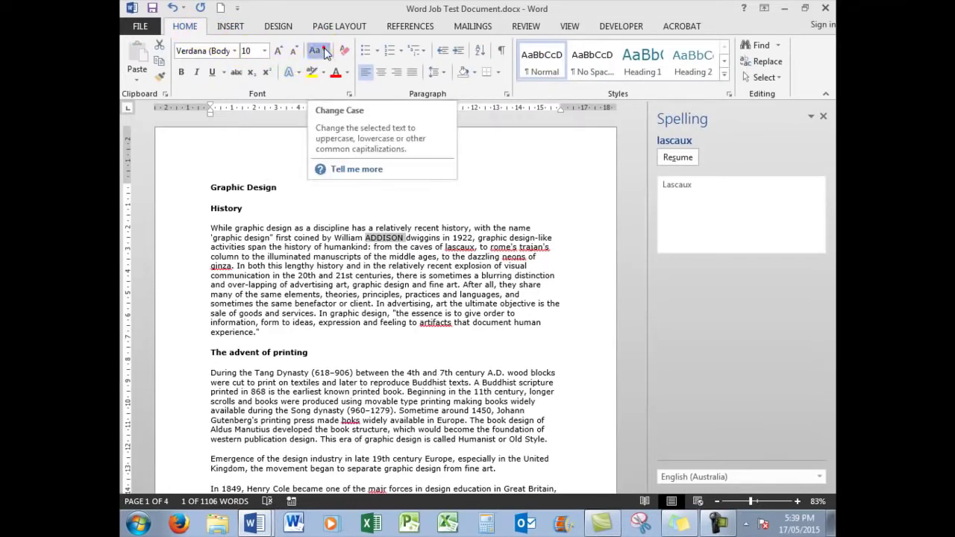
{"action": "left_click", "coordinate": [325, 52]}
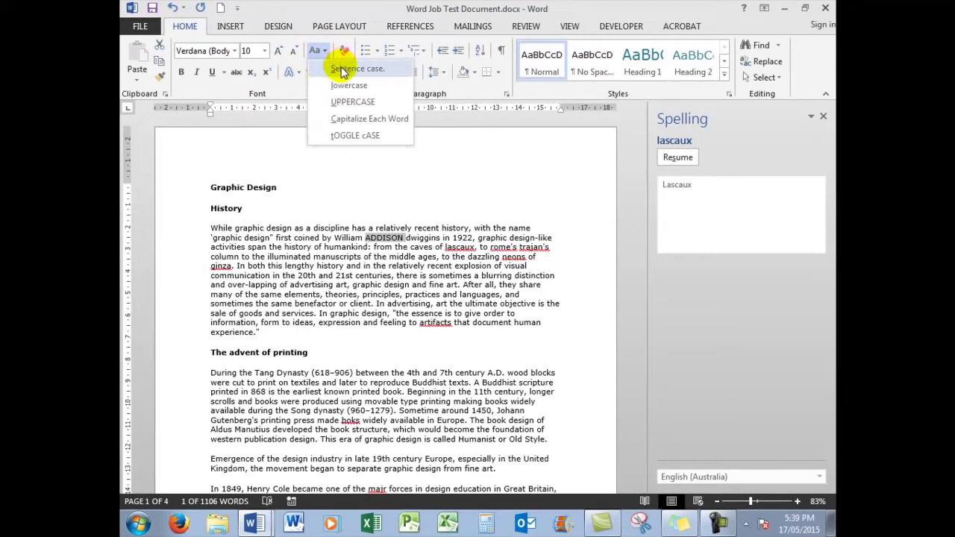
{"action": "left_click", "coordinate": [348, 85]}
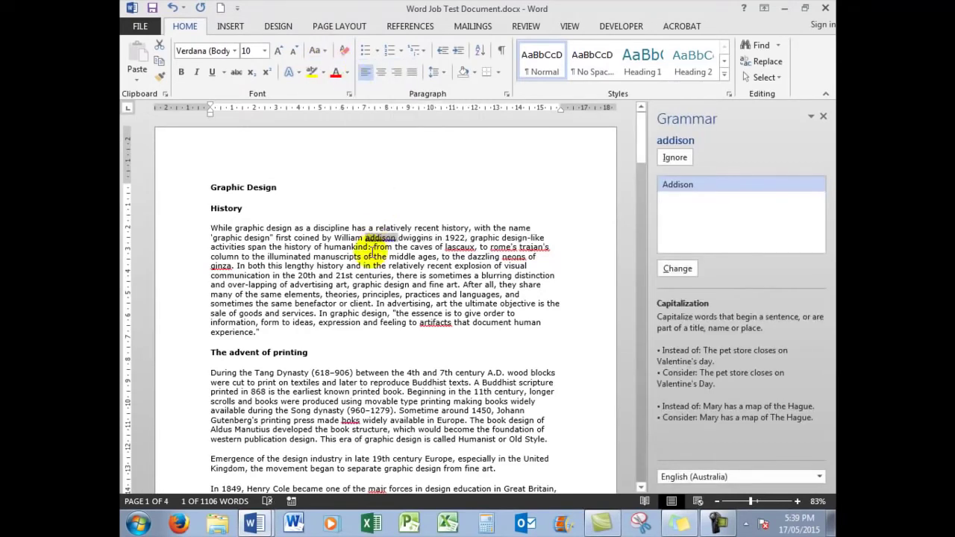
- Replace the two lowercase words after "William" in the History paragraph with "Addison" and "Dwiggins"
{"action": "left_click", "coordinate": [368, 238]}
{"action": "double_click", "coordinate": [368, 237]}
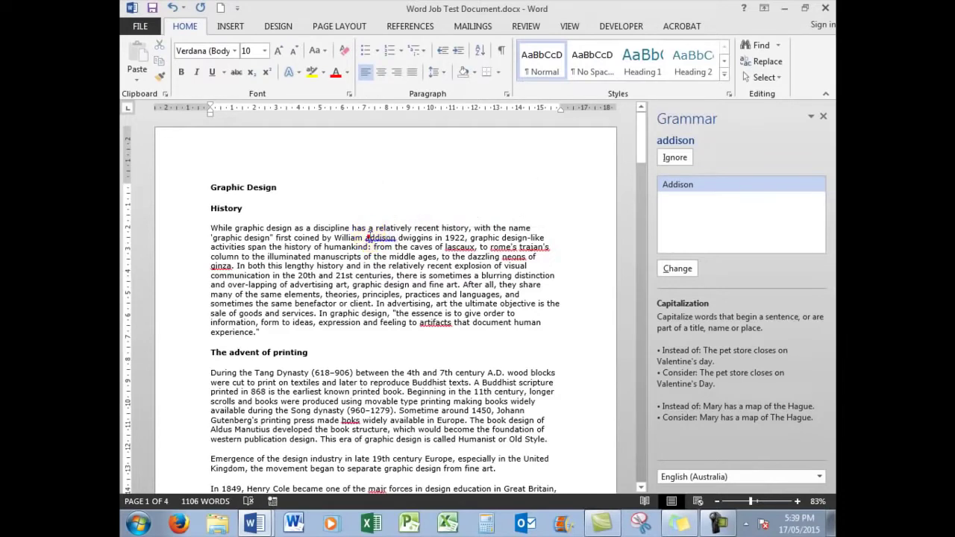
{"action": "mouse_move", "coordinate": [485, 207]}
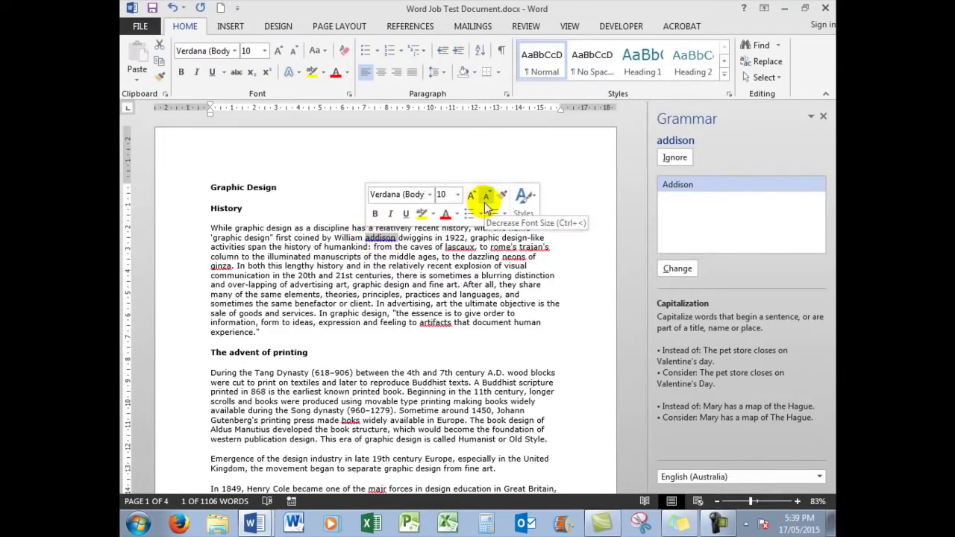
{"action": "type", "text": "Addi"}
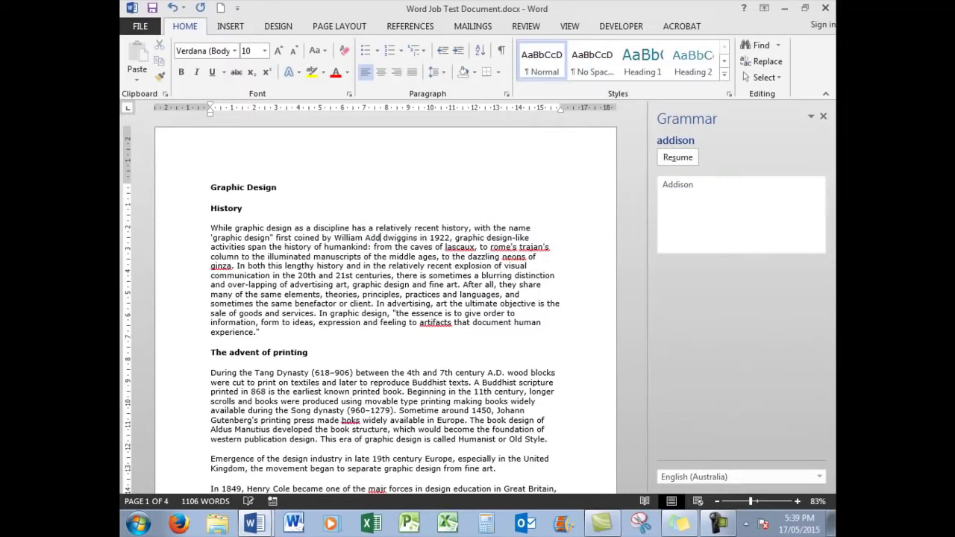
{"action": "type", "text": "son"}
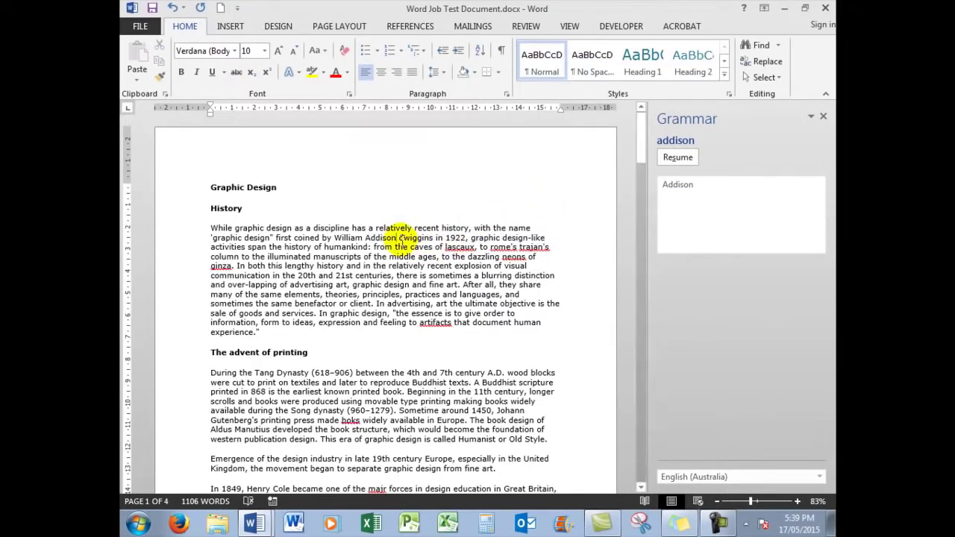
{"action": "double_click", "coordinate": [419, 238]}
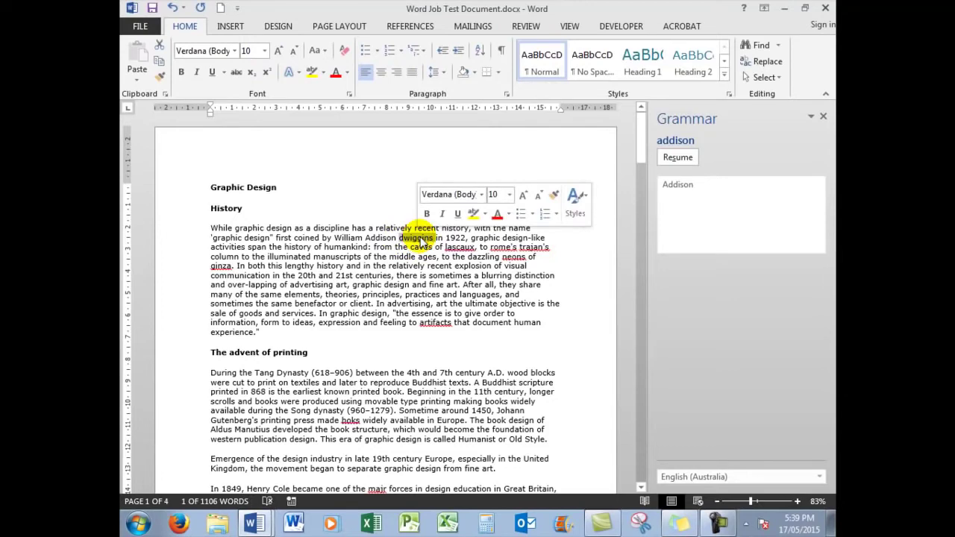
{"action": "type", "text": "Dwi"}
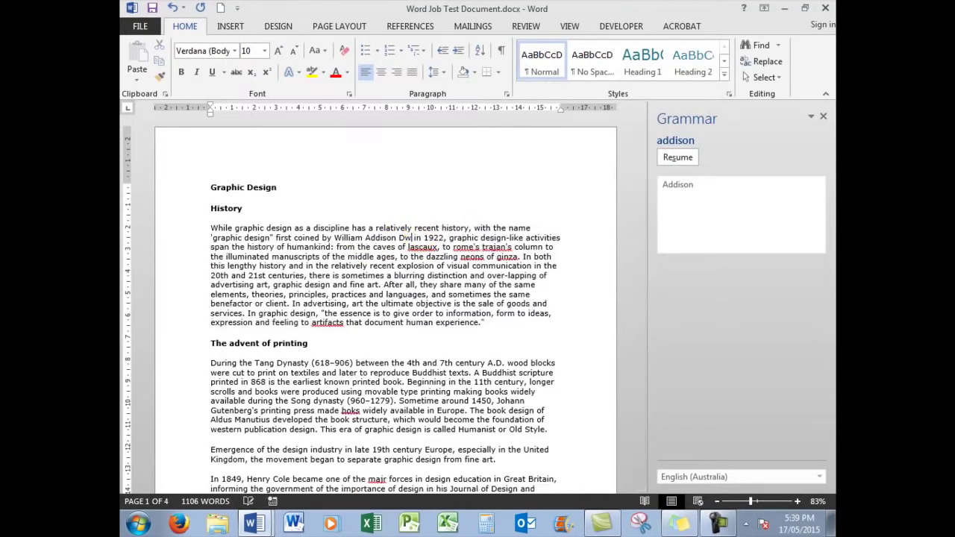
{"action": "type", "text": "ggins"}
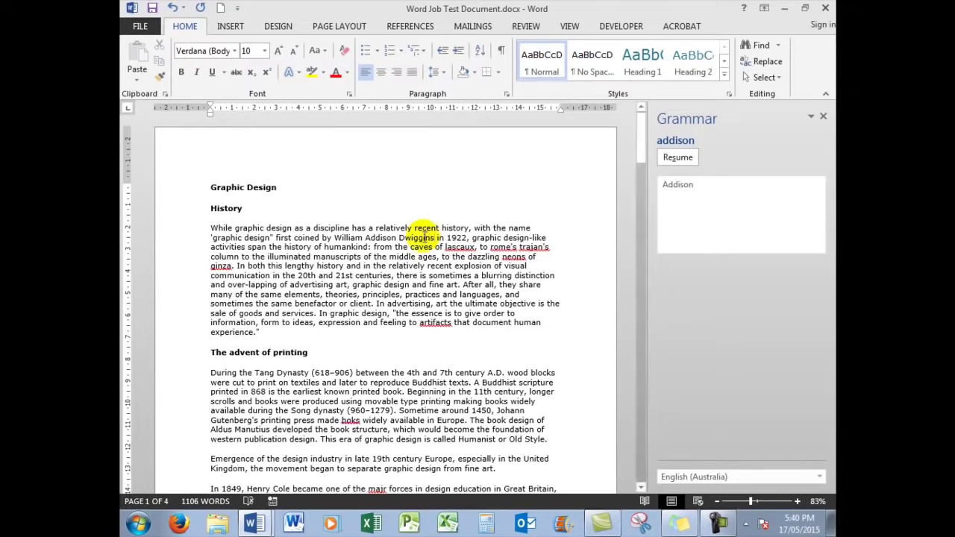
- Resume the spelling check, accept the capitalized "Lascaux", "Rome's", "Trajan's" and "Ginza", and ignore "neons"
{"action": "left_click", "coordinate": [678, 158]}
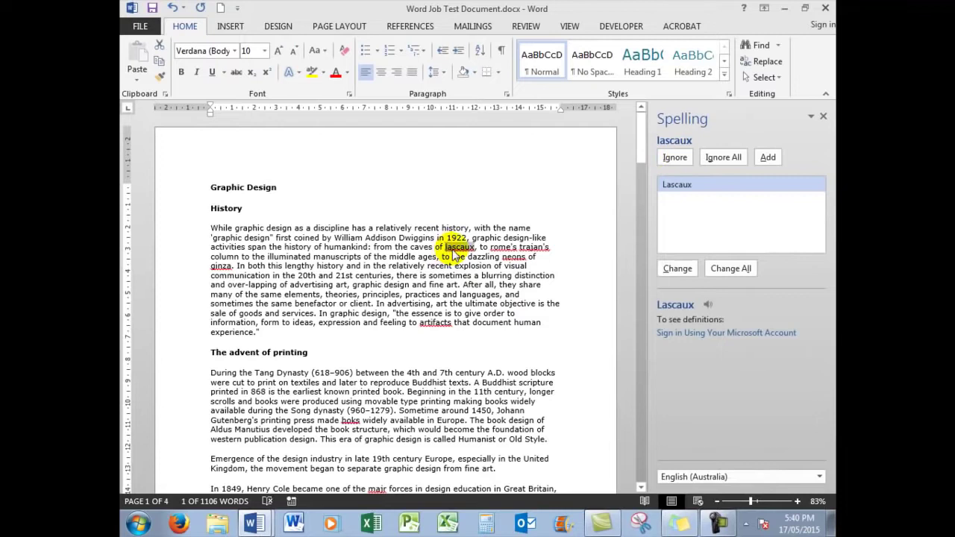
{"action": "left_click", "coordinate": [675, 271]}
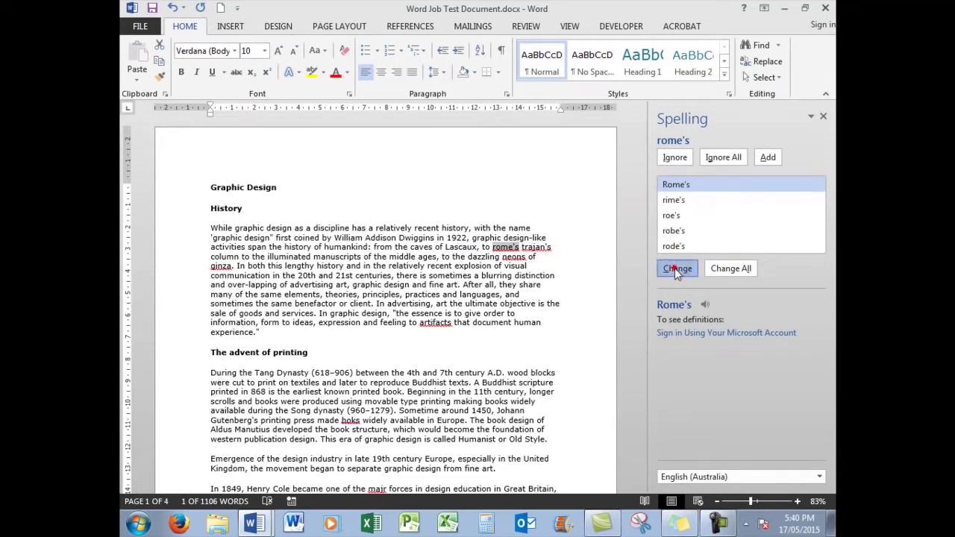
{"action": "left_click", "coordinate": [675, 271]}
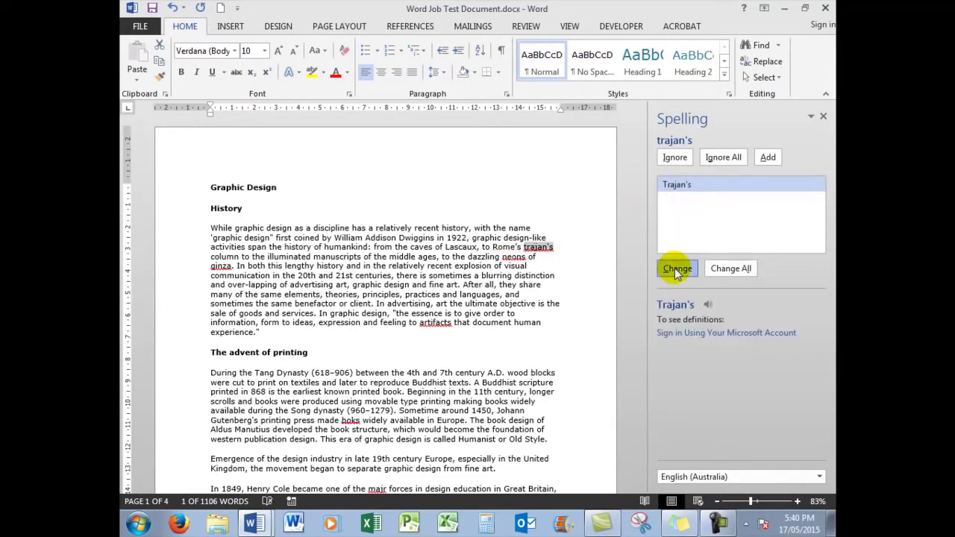
{"action": "left_click", "coordinate": [675, 270]}
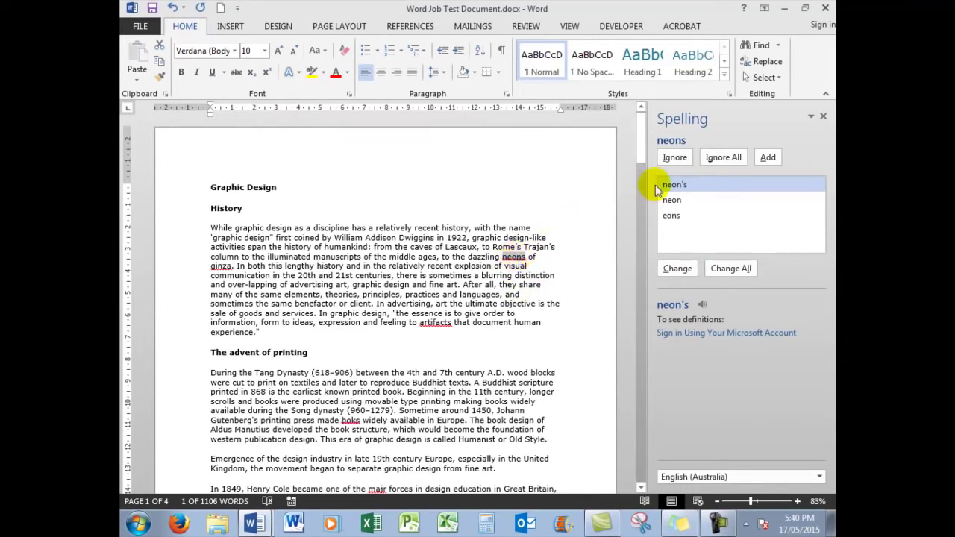
{"action": "left_click", "coordinate": [675, 159]}
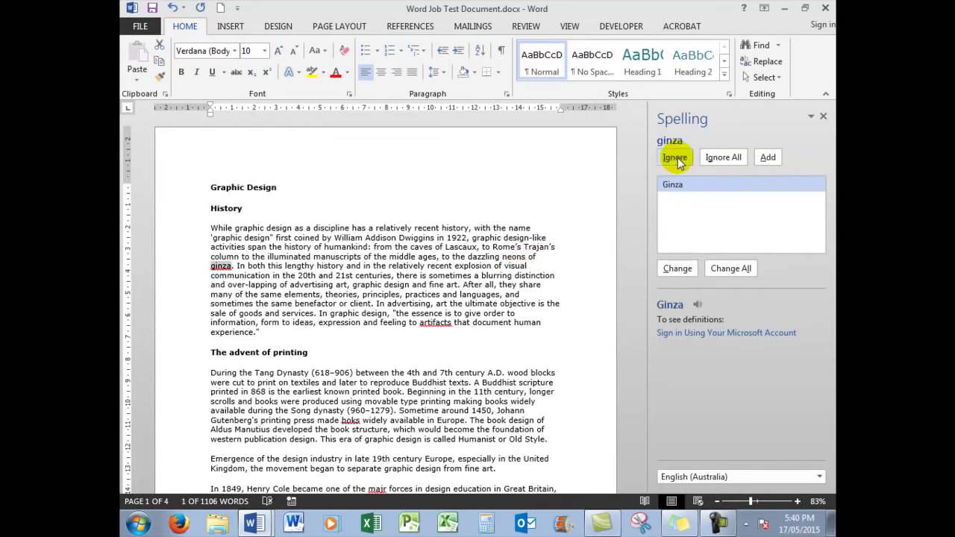
{"action": "left_click", "coordinate": [685, 277]}
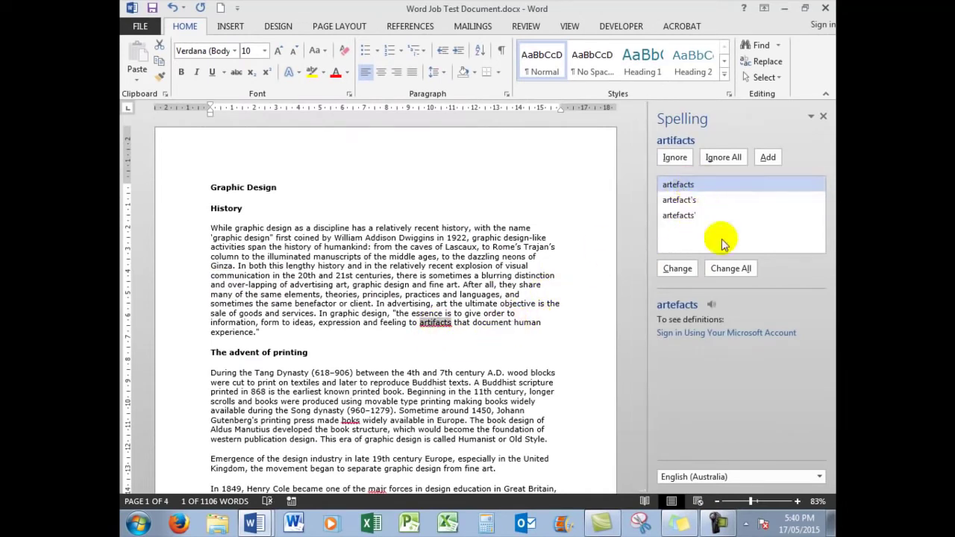
- Correct "artifacts" to "artefacts", "boks" to "books" and "majr" to "major", and finish the spelling check
{"action": "left_click", "coordinate": [678, 269]}
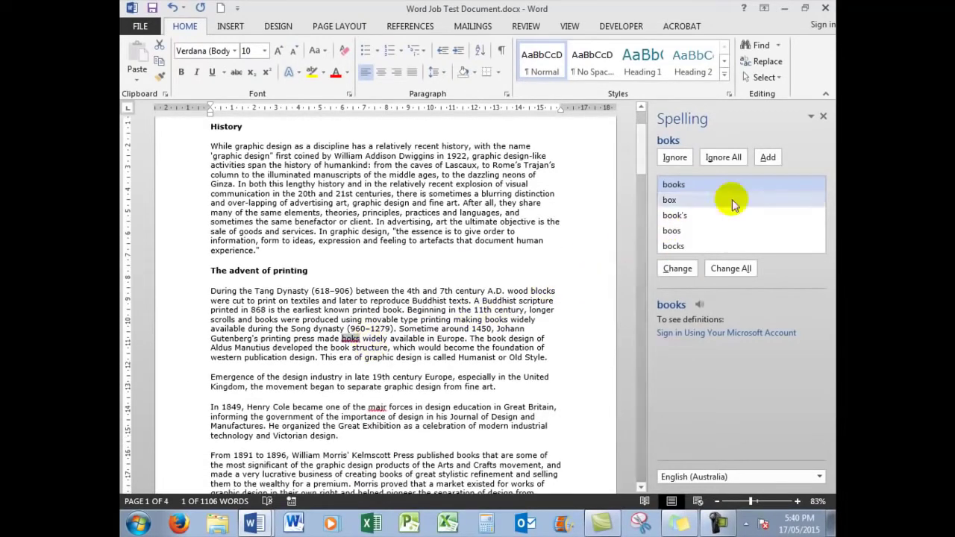
{"action": "left_click", "coordinate": [679, 270]}
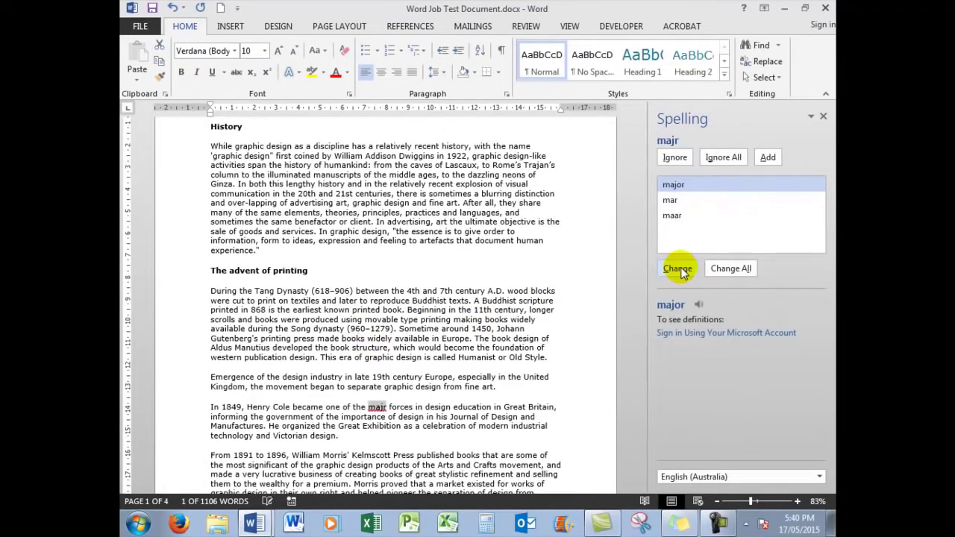
{"action": "left_click", "coordinate": [678, 270]}
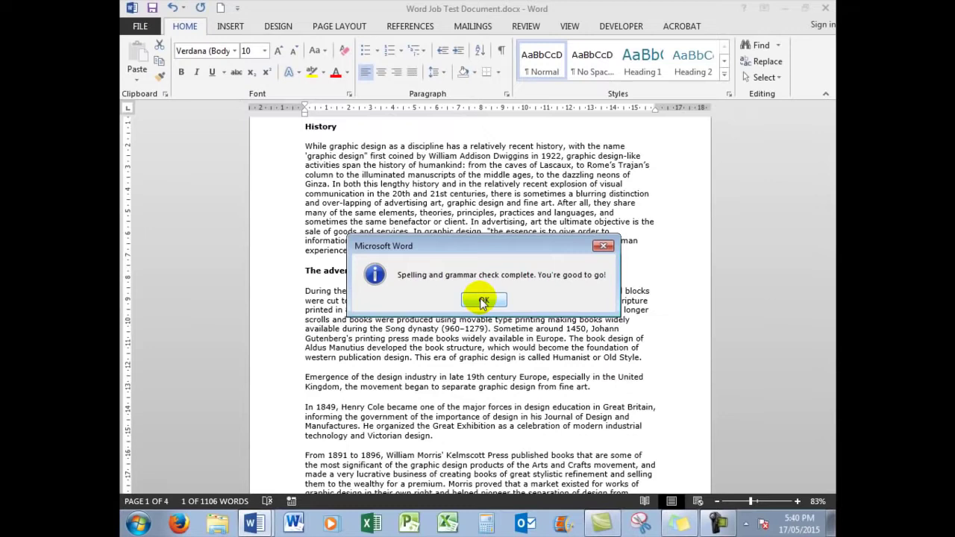
{"action": "left_click", "coordinate": [482, 300]}
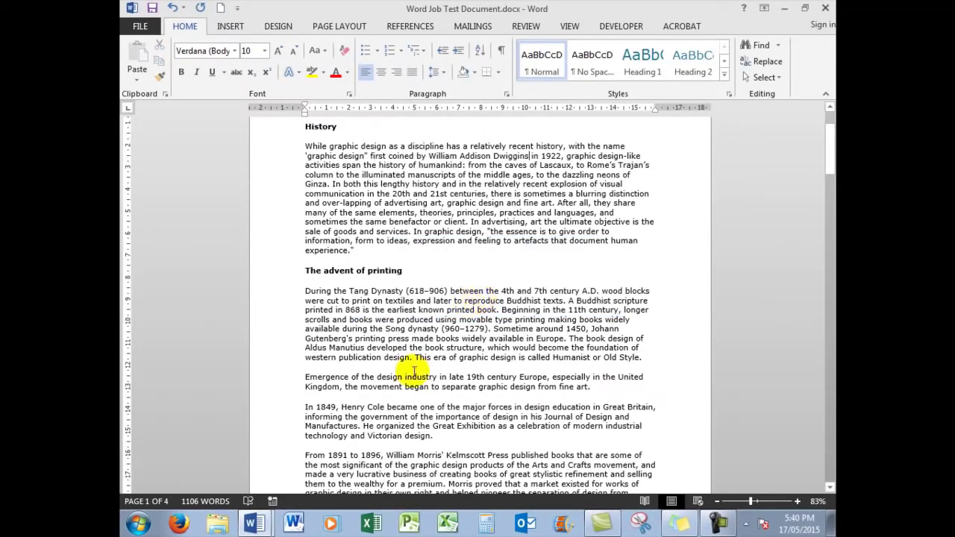
- Switch to Word Job Test.docx and tick the Insert page borders box in the checklist
{"action": "left_click", "coordinate": [260, 527]}
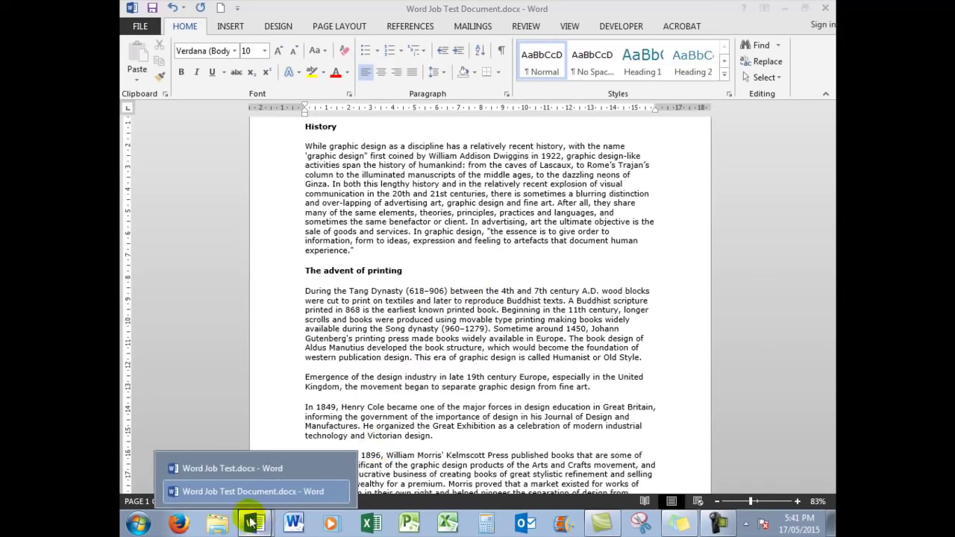
{"action": "left_click", "coordinate": [232, 469]}
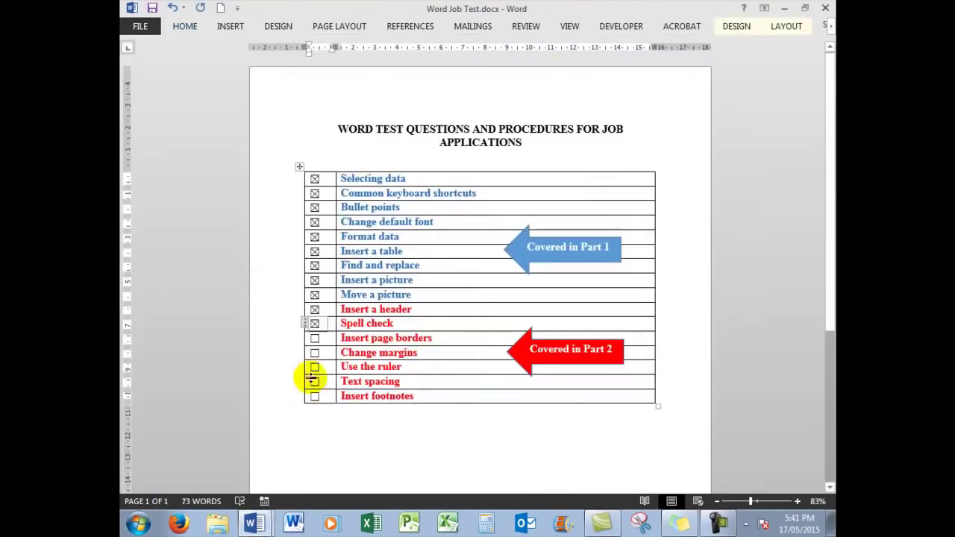
{"action": "left_click", "coordinate": [314, 338]}
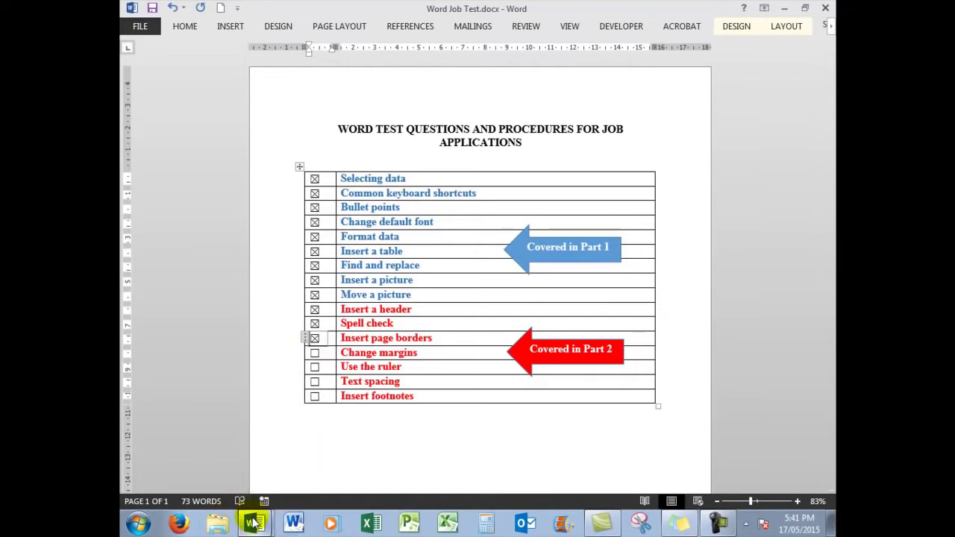
- Switch to Word Job Test Document.docx and return to the beginning of its first page
{"action": "mouse_move", "coordinate": [254, 523]}
{"action": "left_click", "coordinate": [253, 491]}
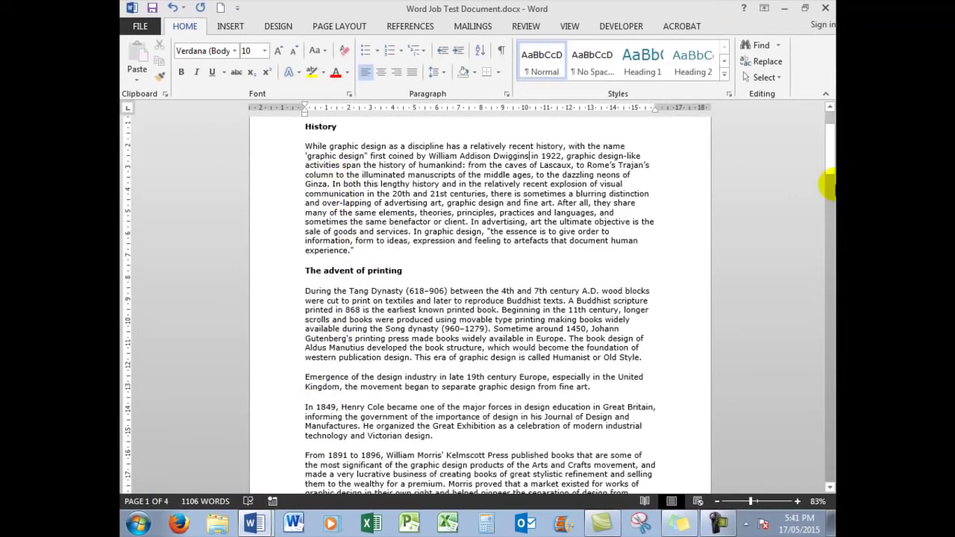
{"action": "left_click_drag", "start_coordinate": [829, 170], "coordinate": [830, 159]}
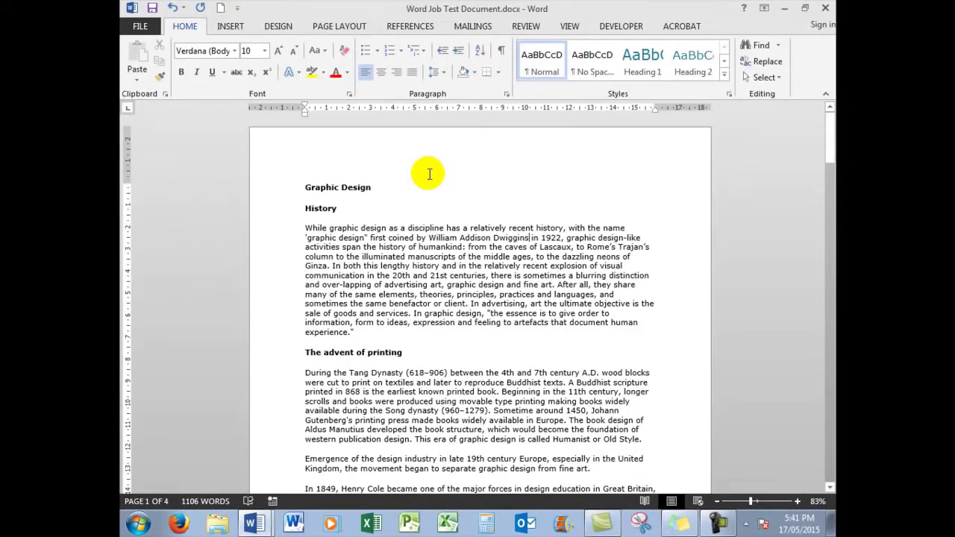
- Apply a Box page border with a ½ pt line to the whole document and check it on the pages
{"action": "left_click", "coordinate": [230, 26]}
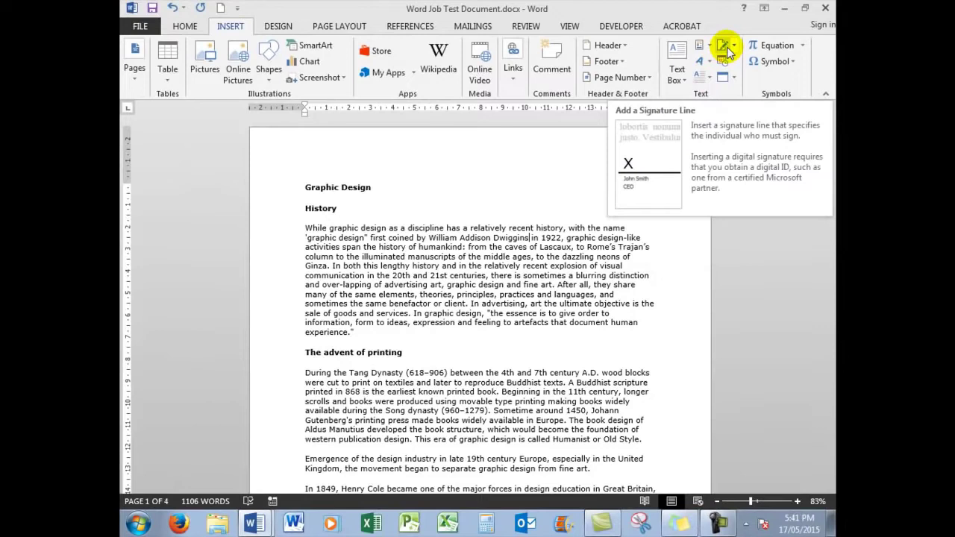
{"action": "left_click", "coordinate": [278, 27]}
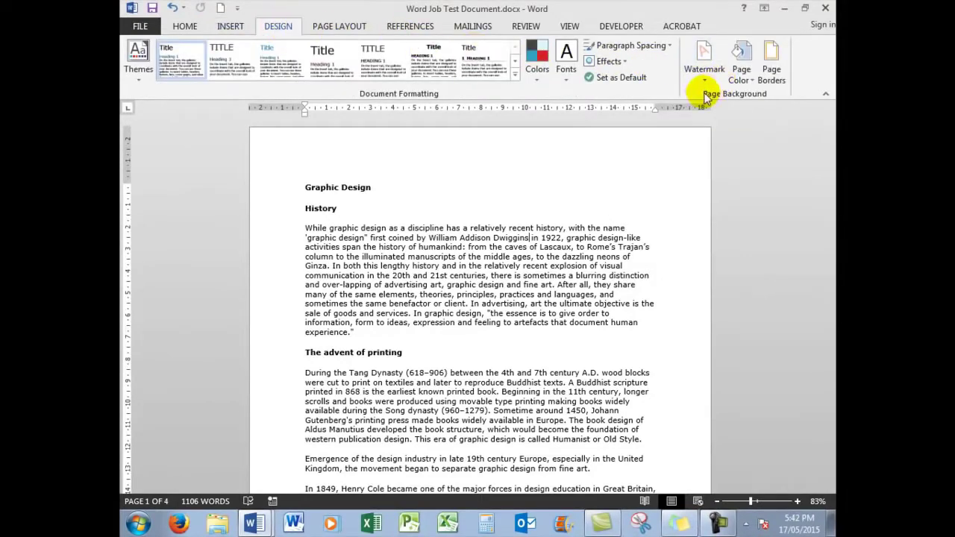
{"action": "left_click", "coordinate": [772, 58]}
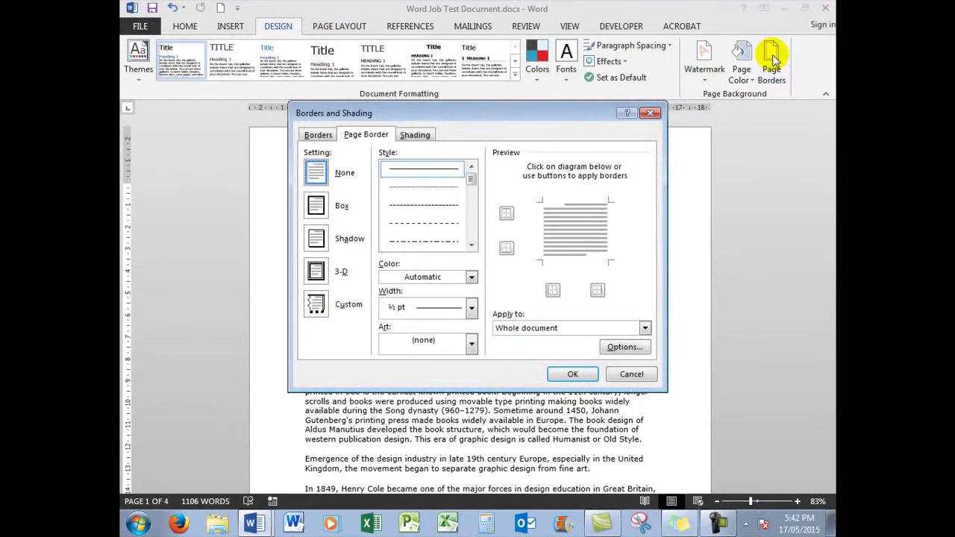
{"action": "left_click", "coordinate": [316, 205]}
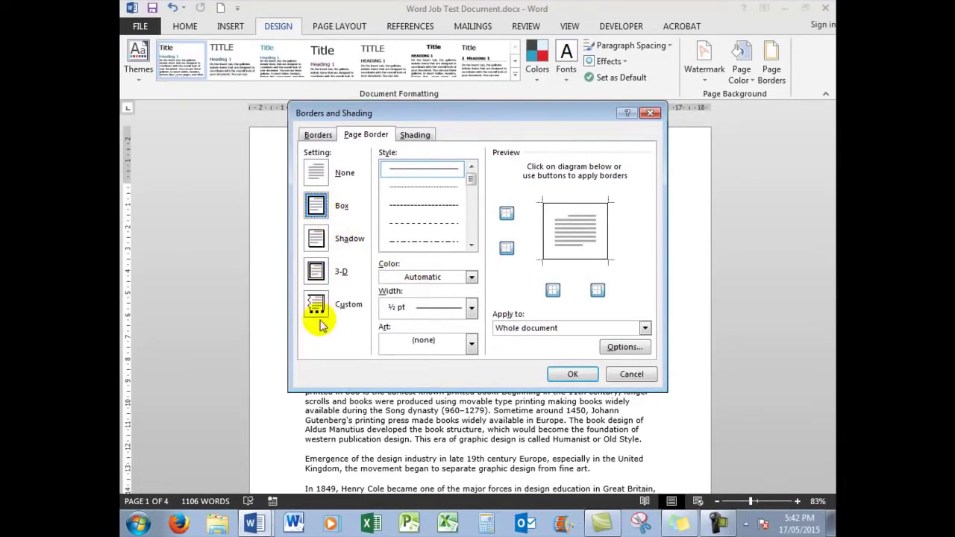
{"action": "left_click", "coordinate": [572, 375]}
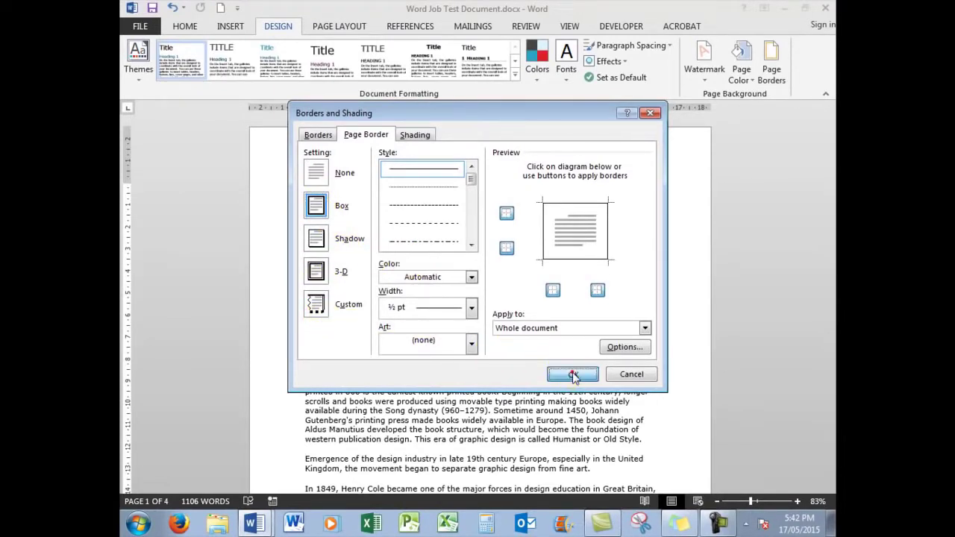
{"action": "scroll", "coordinate": [748, 222], "scroll_direction": "down", "scroll_amount": 6}
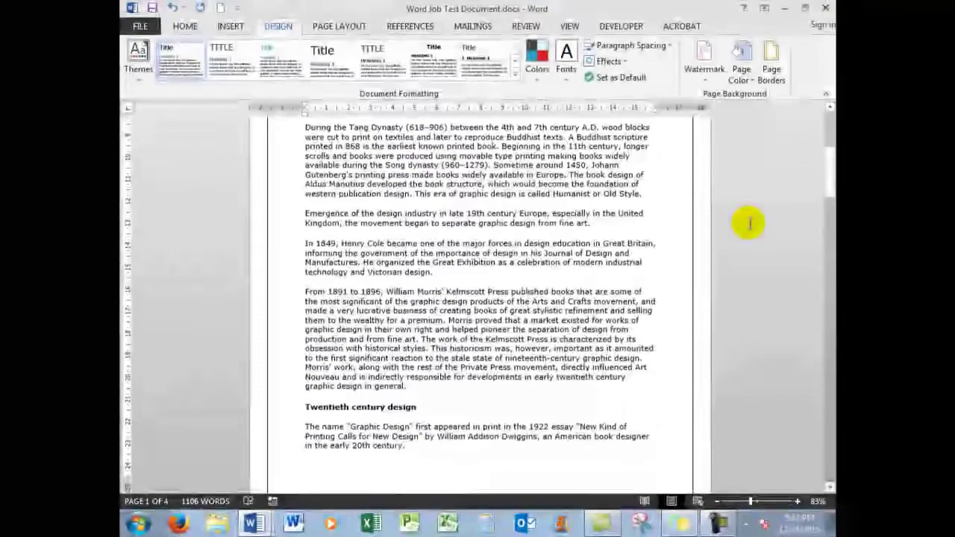
{"action": "scroll", "coordinate": [749, 223], "scroll_direction": "down", "scroll_amount": 10}
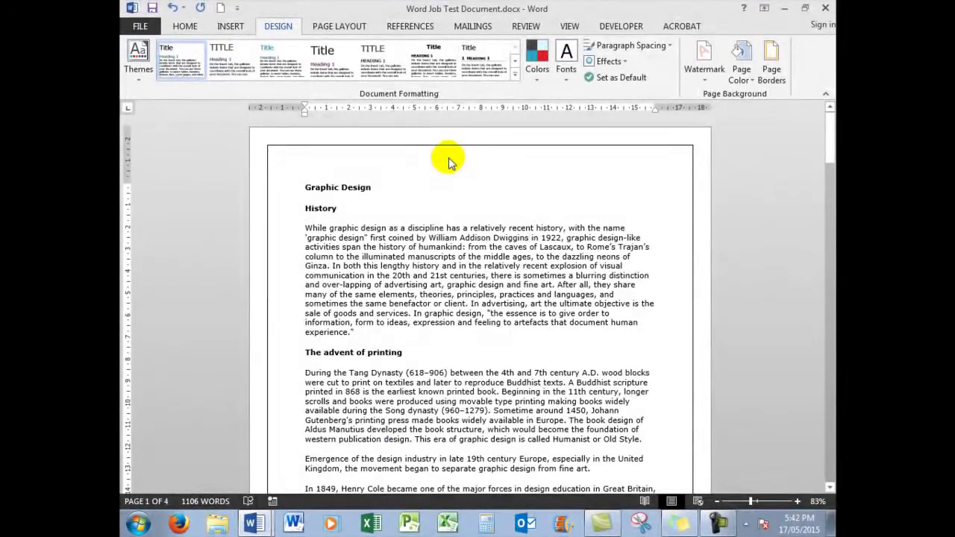
- Tick the Change margins box in Word Job Test.docx and return to Word Job Test Document.docx
{"action": "left_click", "coordinate": [256, 517]}
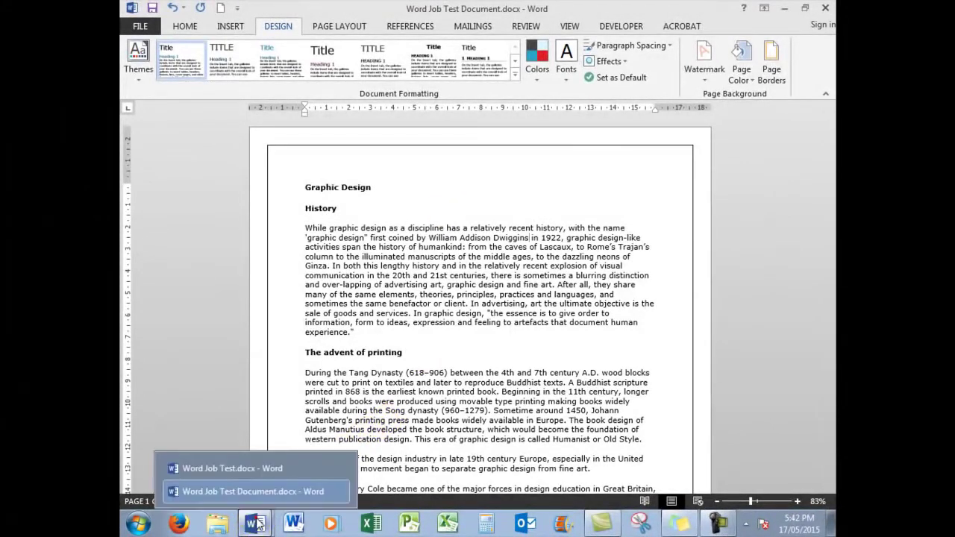
{"action": "left_click", "coordinate": [238, 467]}
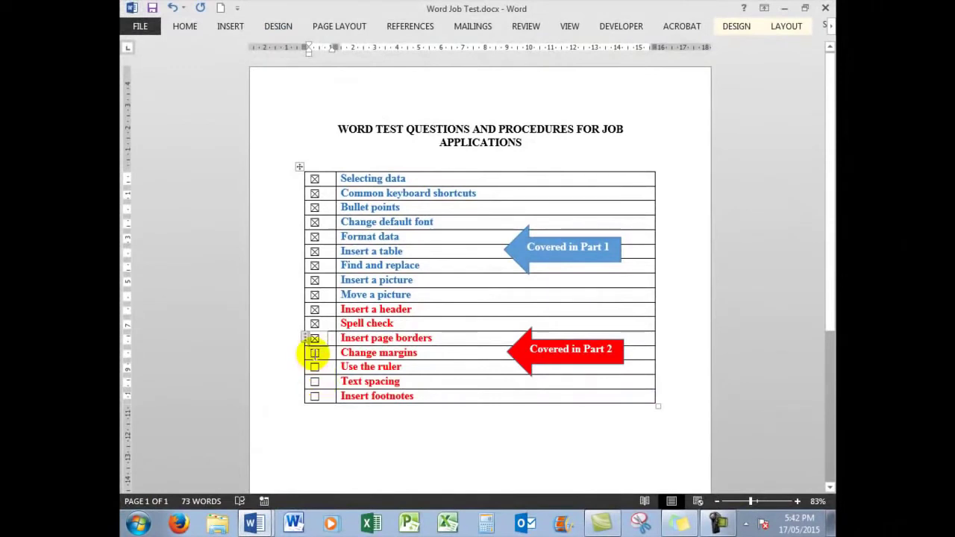
{"action": "left_click", "coordinate": [314, 353]}
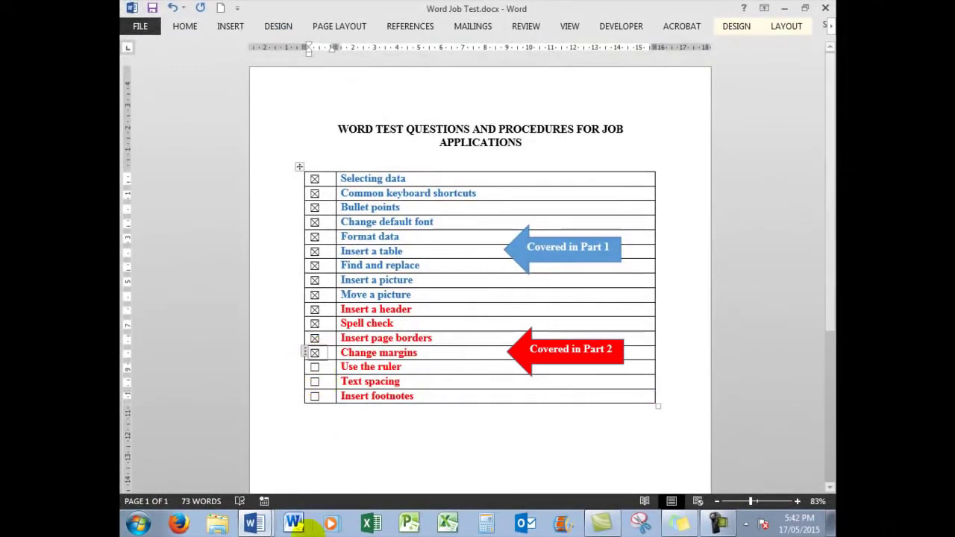
{"action": "left_click", "coordinate": [261, 527]}
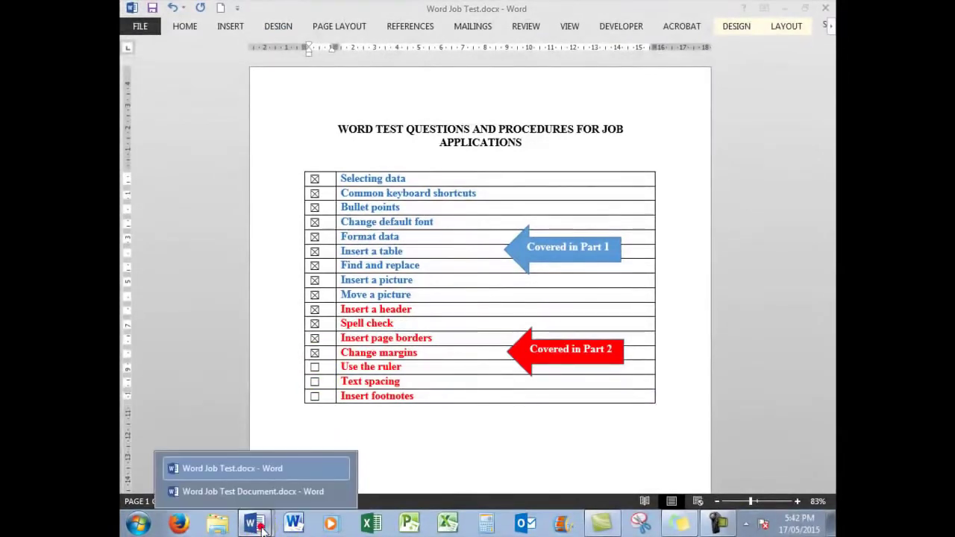
{"action": "left_click", "coordinate": [246, 491]}
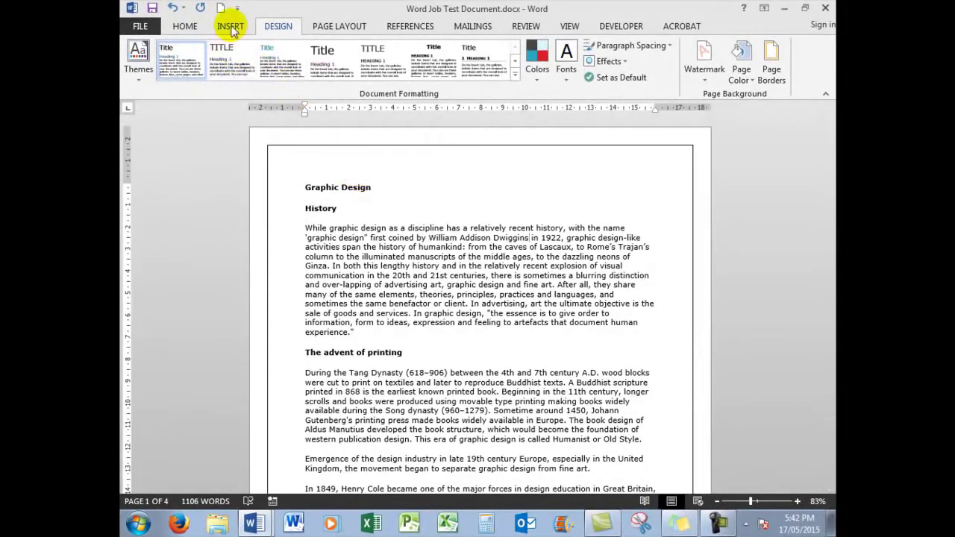
- Set the section's top margin to 3.7 cm with custom margins, and undo the margin change
{"action": "left_click", "coordinate": [338, 27]}
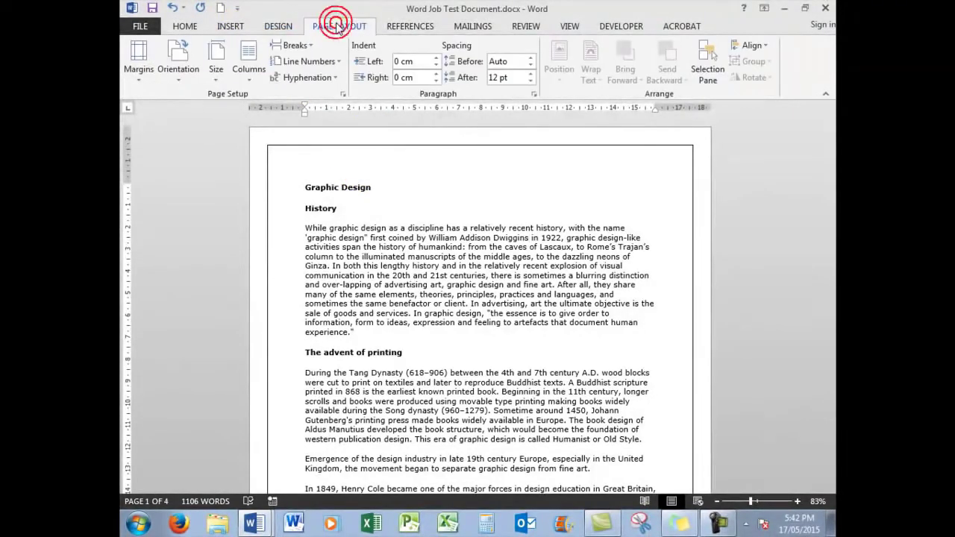
{"action": "left_click", "coordinate": [137, 74]}
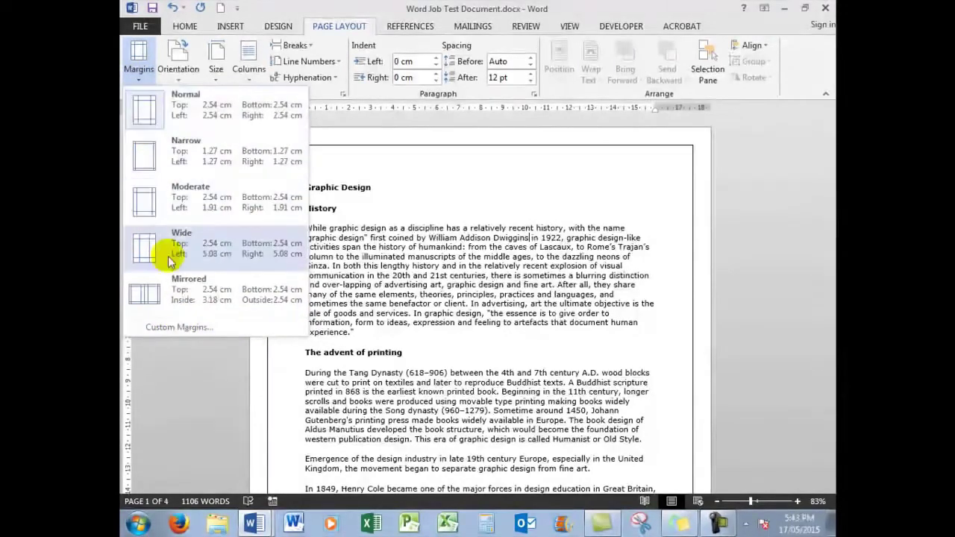
{"action": "left_click", "coordinate": [177, 328]}
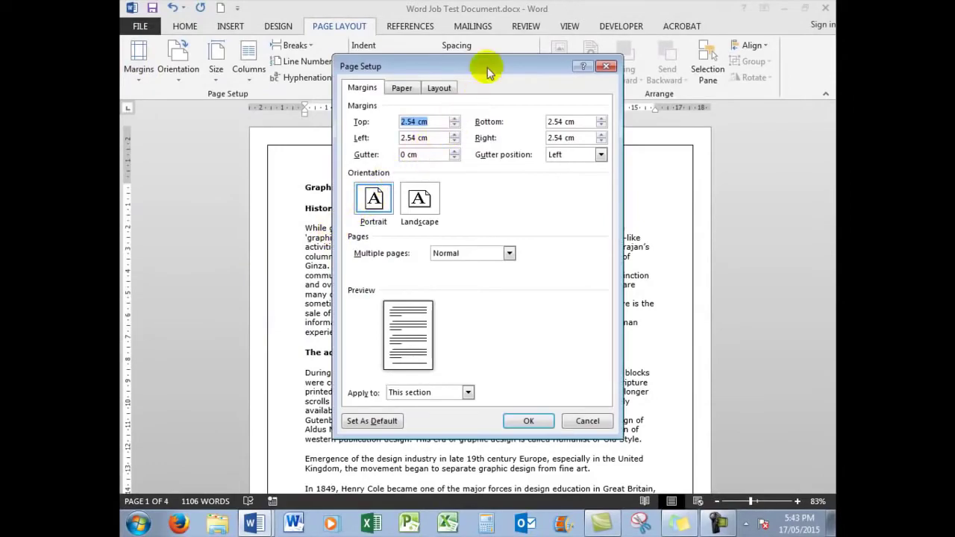
{"action": "left_click_drag", "start_coordinate": [488, 68], "coordinate": [638, 118]}
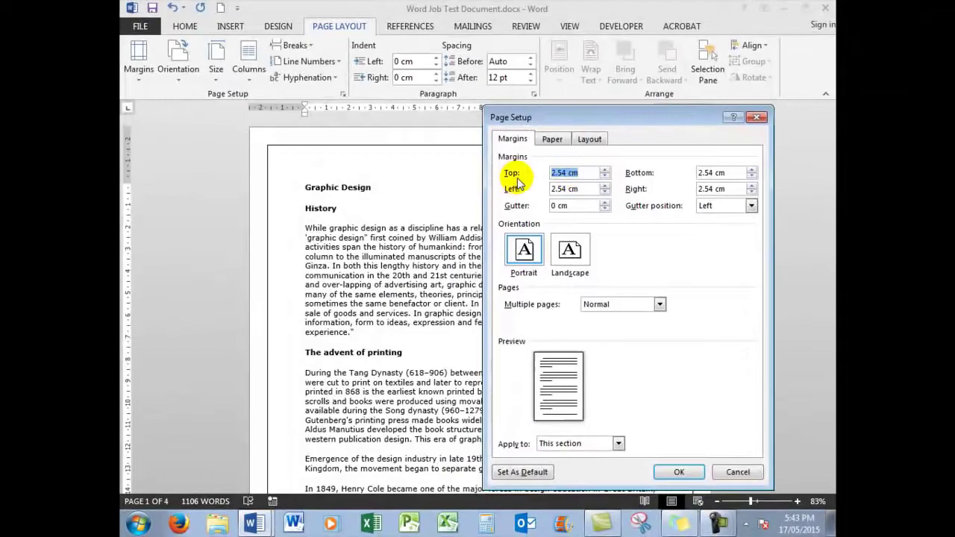
{"action": "left_click", "coordinate": [604, 170]}
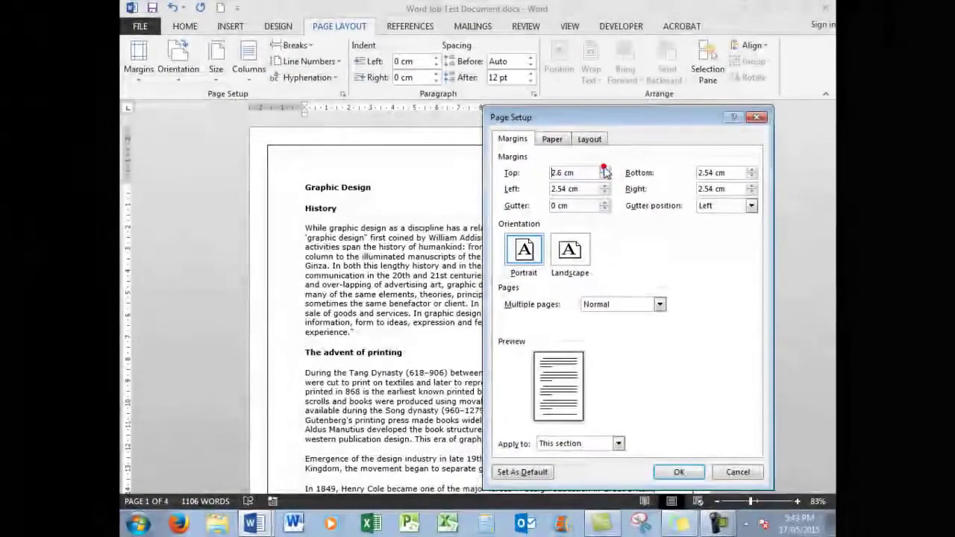
{"action": "left_click", "coordinate": [604, 169]}
{"action": "left_click", "coordinate": [604, 170]}
{"action": "left_click", "coordinate": [604, 169]}
{"action": "left_click", "coordinate": [604, 169]}
{"action": "left_click", "coordinate": [604, 169]}
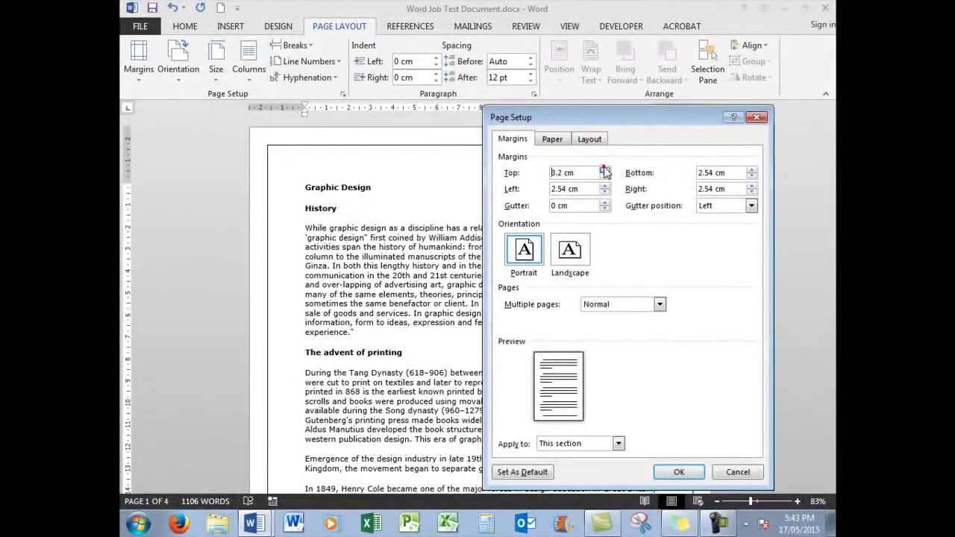
{"action": "left_click", "coordinate": [604, 170]}
{"action": "left_click", "coordinate": [605, 169]}
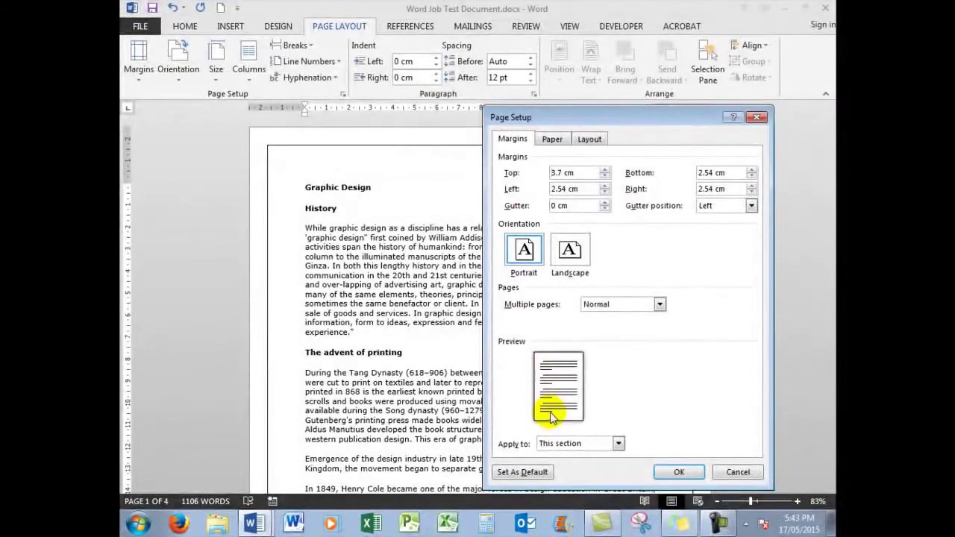
{"action": "left_click", "coordinate": [678, 473]}
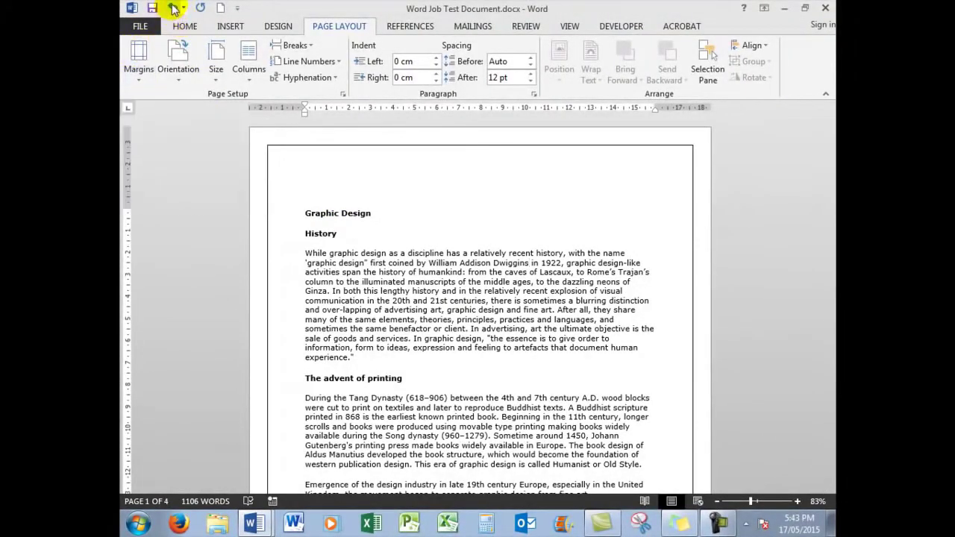
{"action": "left_click", "coordinate": [173, 8]}
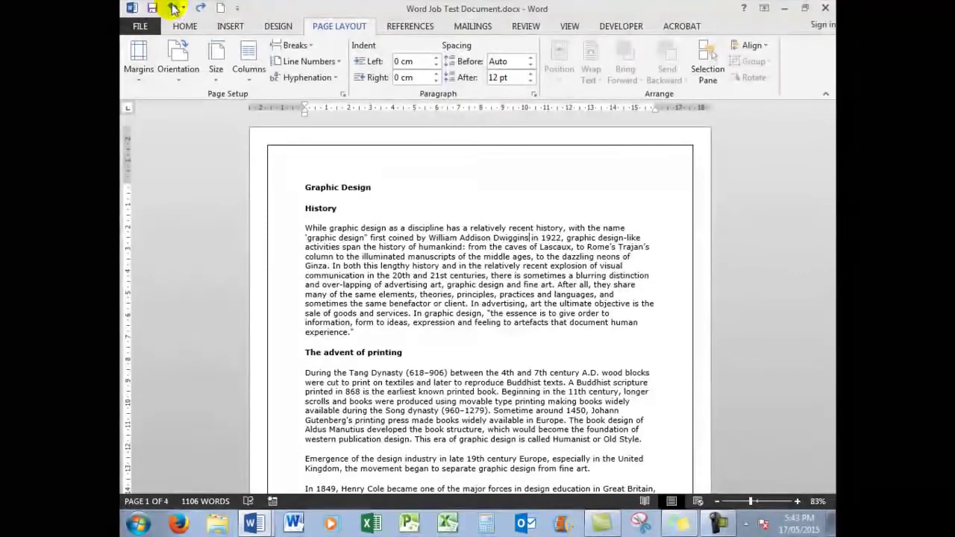
- Tick the Use the ruler box in Word Job Test.docx and return to Word Job Test Document.docx
{"action": "mouse_move", "coordinate": [253, 524]}
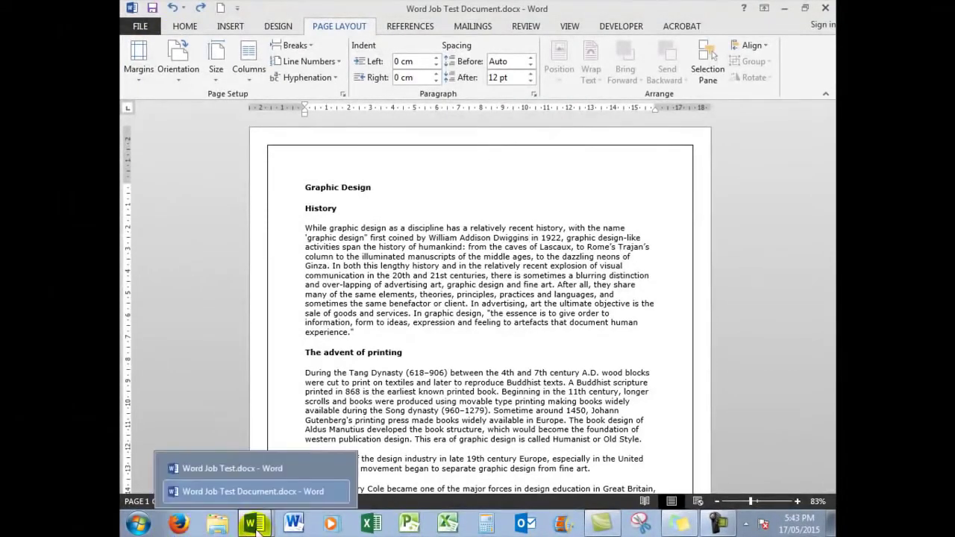
{"action": "left_click", "coordinate": [237, 469]}
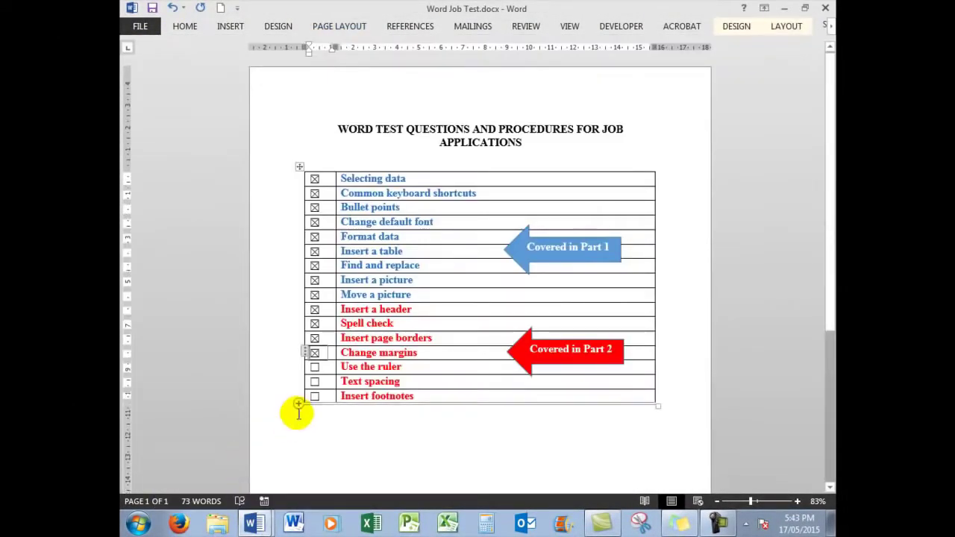
{"action": "left_click", "coordinate": [314, 366]}
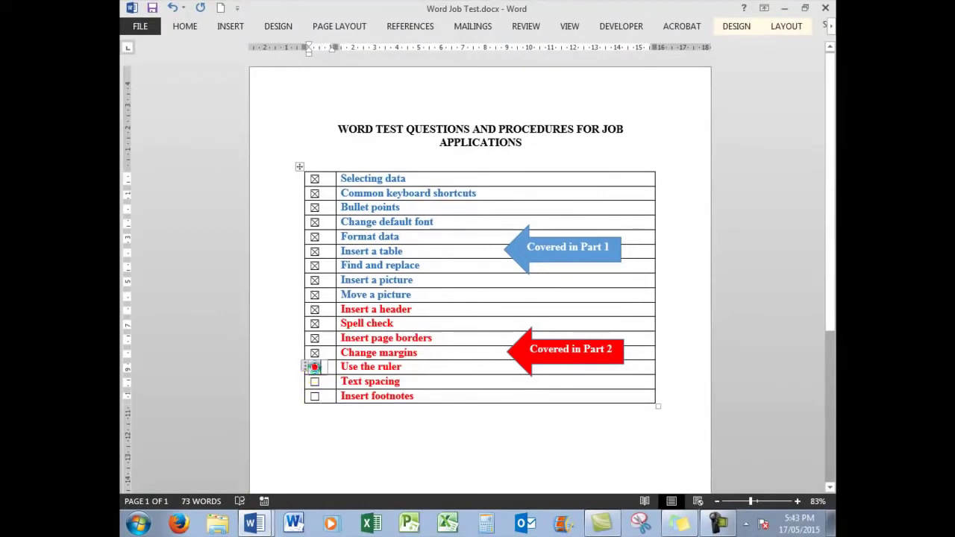
{"action": "left_click", "coordinate": [255, 526]}
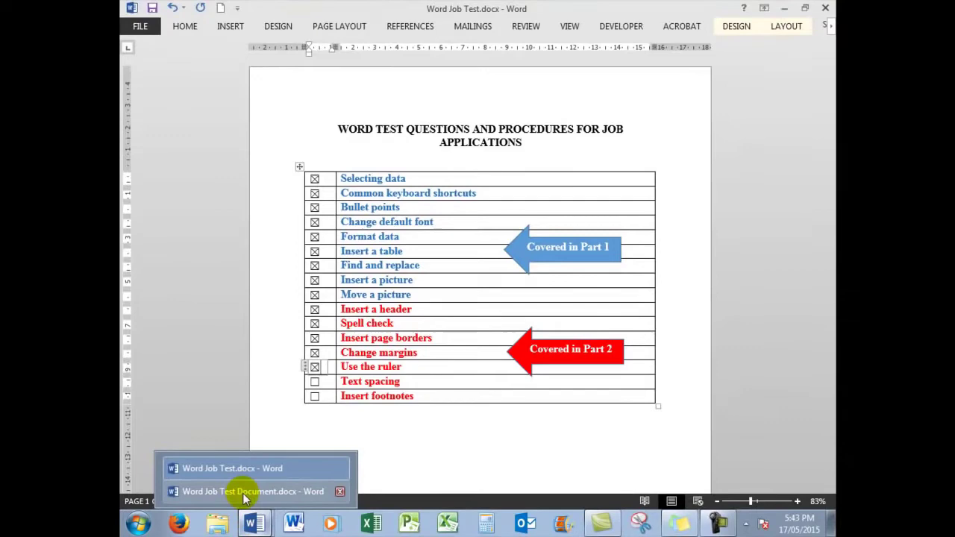
{"action": "left_click", "coordinate": [246, 491]}
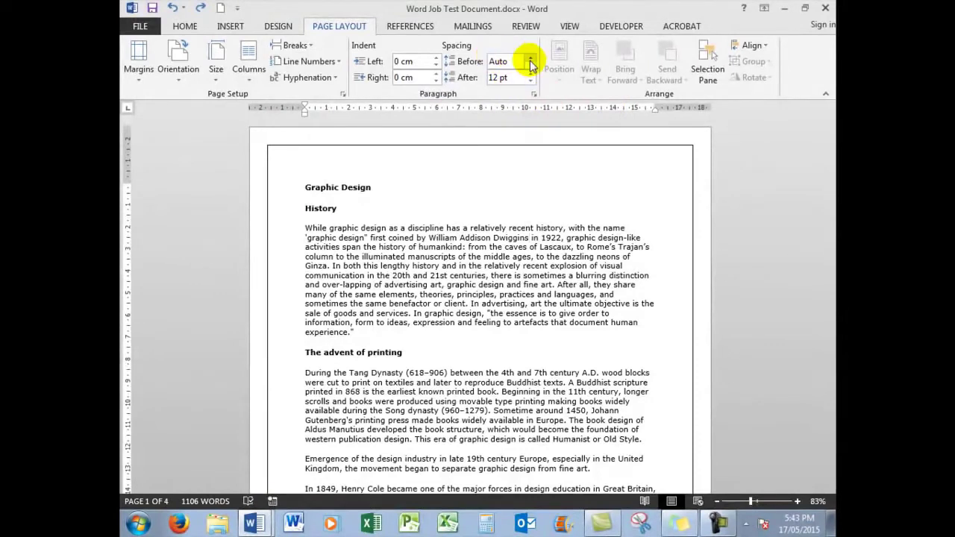
- Use the ruler to indent the first line of the paragraph under History by about 1.5 cm, and return the indent to 0
{"action": "left_click", "coordinate": [569, 26]}
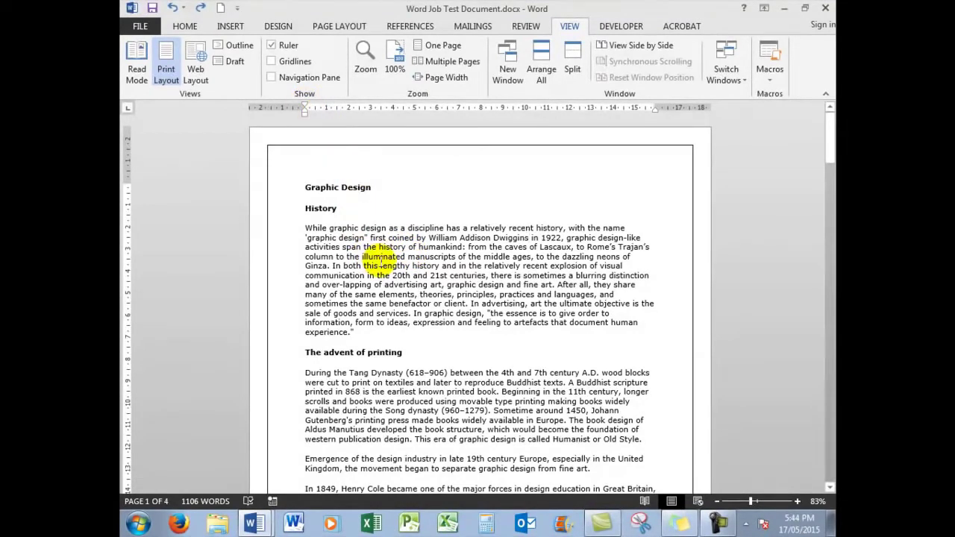
{"action": "left_click_drag", "start_coordinate": [409, 258], "coordinate": [407, 266]}
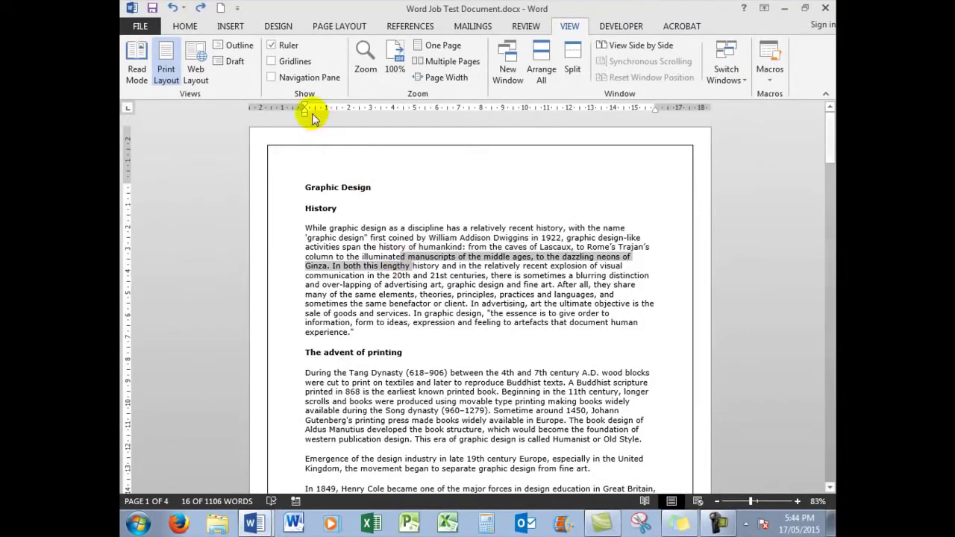
{"action": "left_click", "coordinate": [373, 236]}
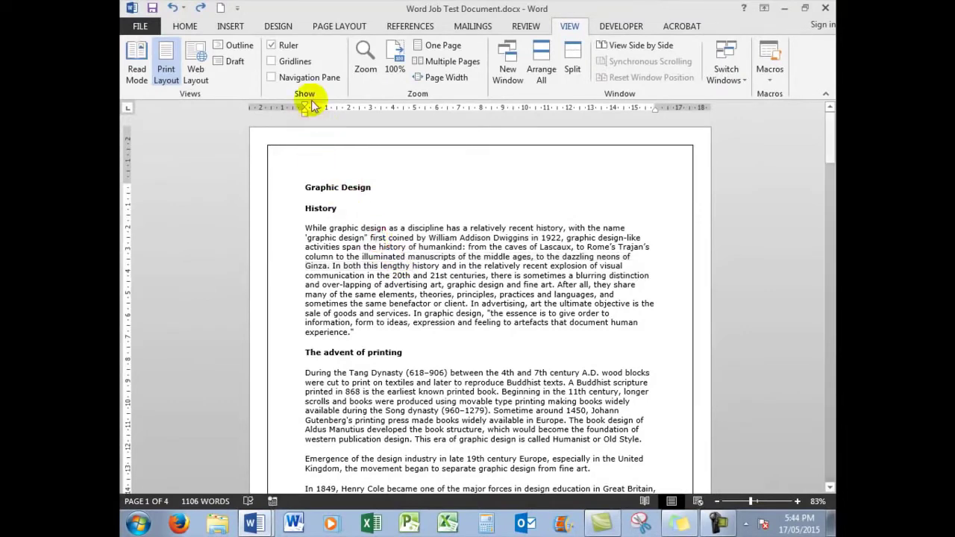
{"action": "left_click_drag", "start_coordinate": [305, 109], "coordinate": [337, 109]}
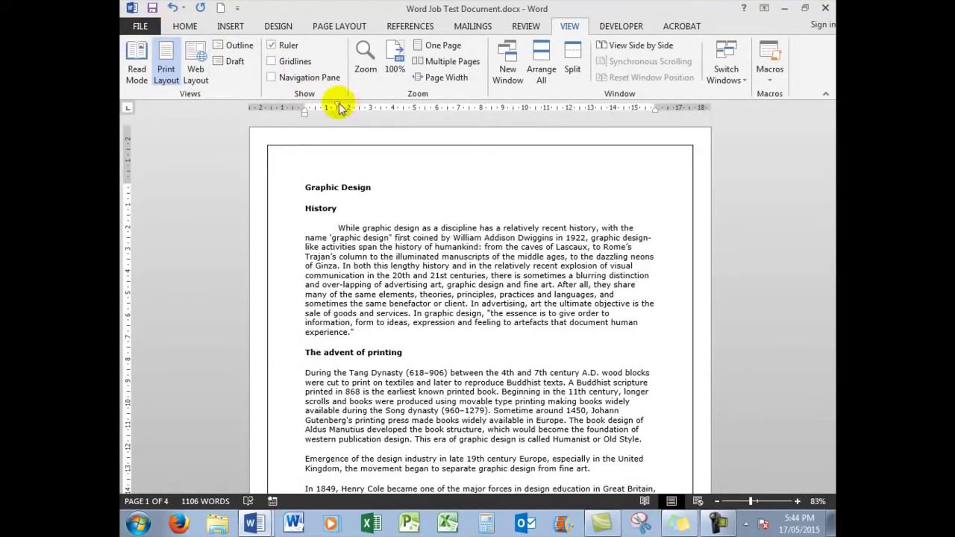
{"action": "left_click_drag", "start_coordinate": [337, 109], "coordinate": [305, 109]}
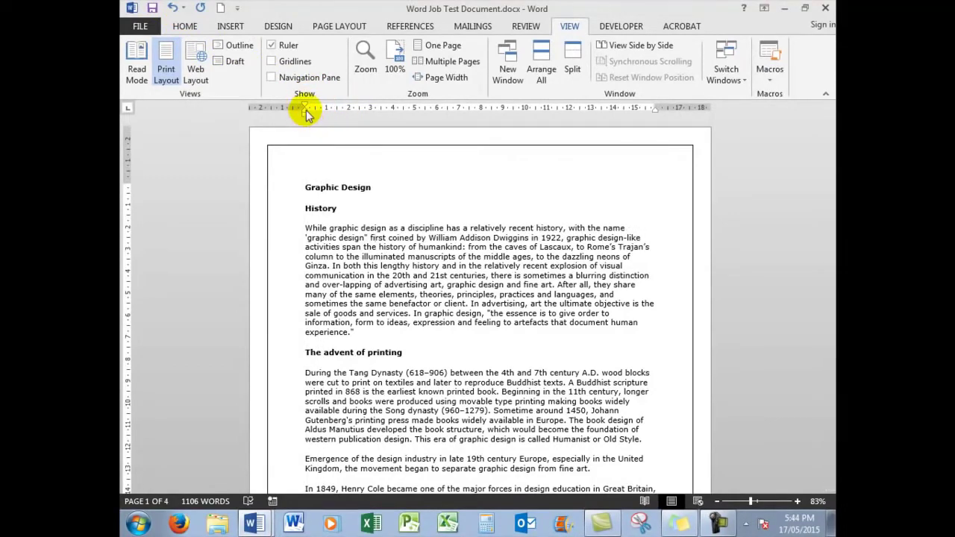
{"action": "left_click", "coordinate": [306, 110]}
{"action": "mouse_move", "coordinate": [307, 110]}
{"action": "left_mouse_down"}
{"action": "mouse_move", "coordinate": [365, 117]}
{"action": "mouse_move", "coordinate": [304, 117]}
{"action": "left_mouse_up"}
{"action": "mouse_move", "coordinate": [304, 114]}
{"action": "left_mouse_down"}
{"action": "mouse_move", "coordinate": [344, 116]}
{"action": "mouse_move", "coordinate": [305, 119]}
{"action": "left_mouse_up"}
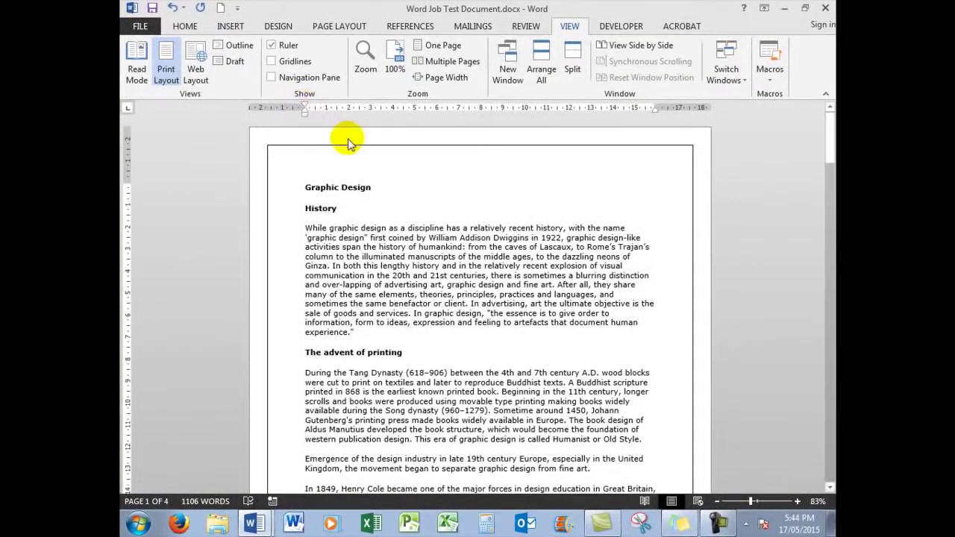
- Switch to Word Job Test.docx and tick the Text spacing box in the checklist
{"action": "left_click", "coordinate": [261, 527]}
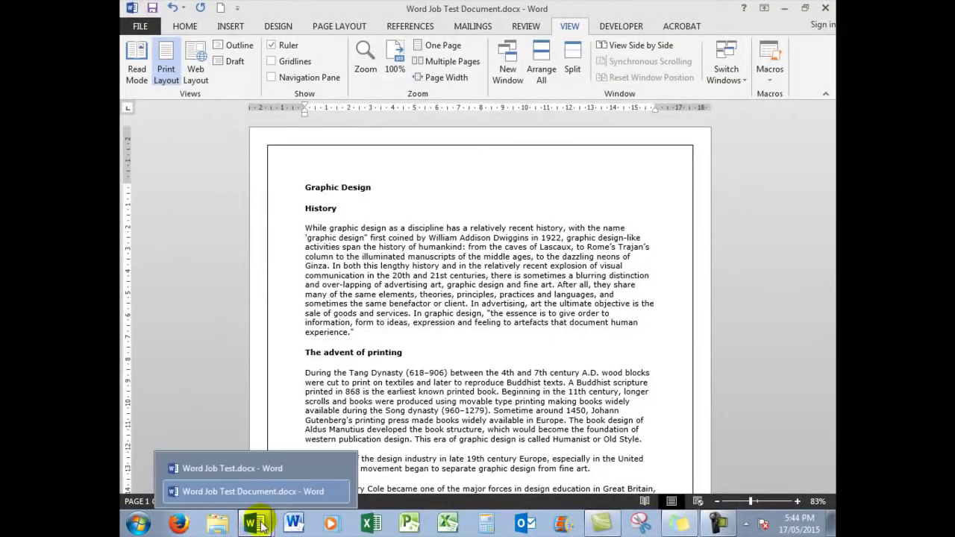
{"action": "left_click", "coordinate": [257, 463]}
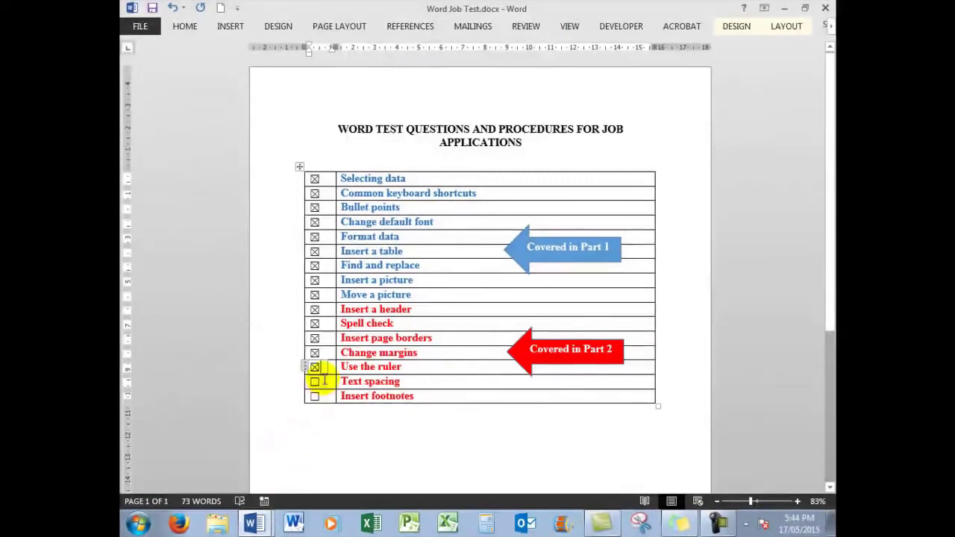
{"action": "left_click", "coordinate": [314, 381]}
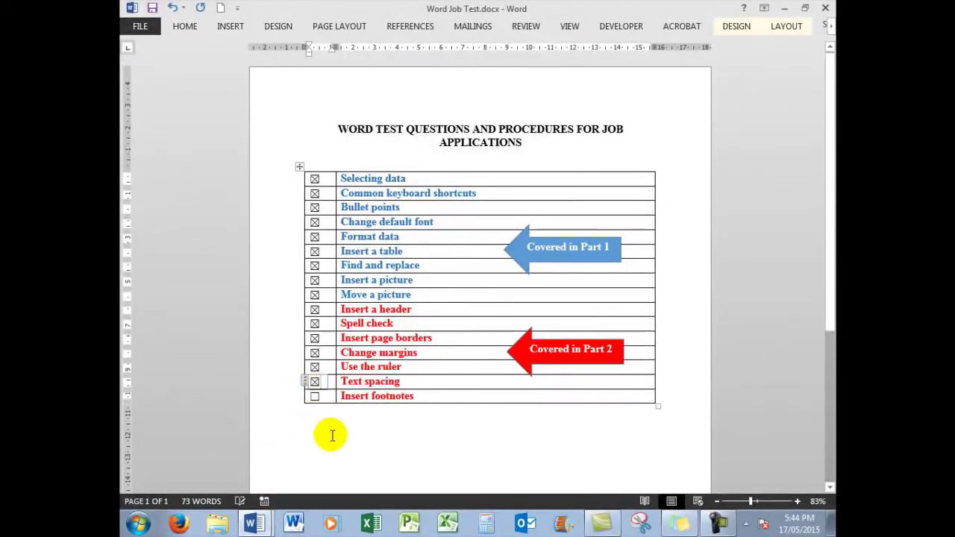
- Switch to Word Job Test Document.docx and set the line spacing of the paragraph under History to 1.5
{"action": "left_click", "coordinate": [254, 524]}
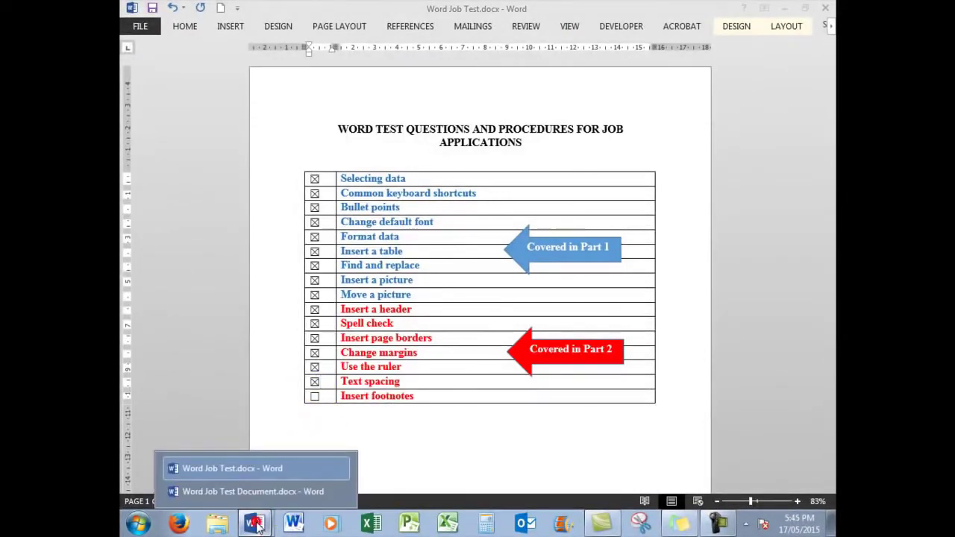
{"action": "left_click", "coordinate": [266, 496]}
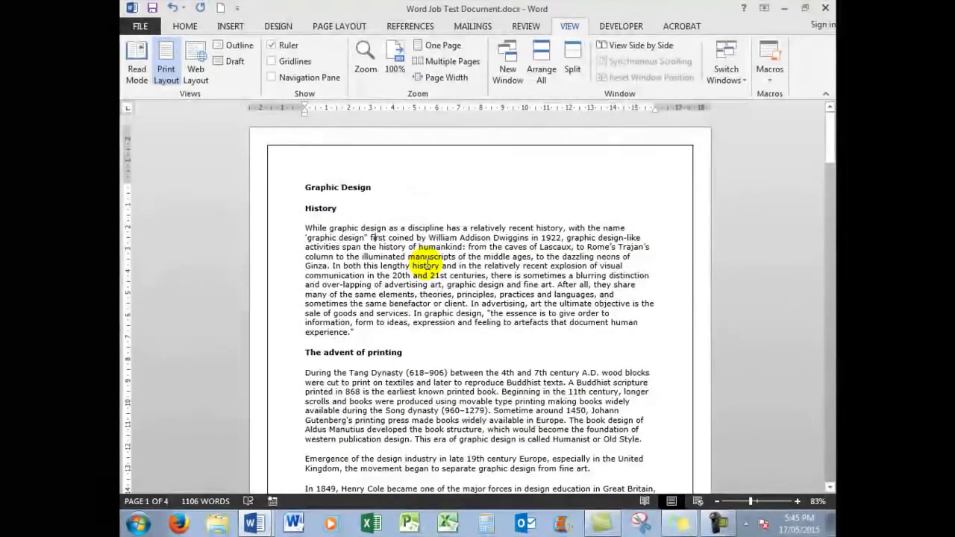
{"action": "left_click", "coordinate": [426, 266]}
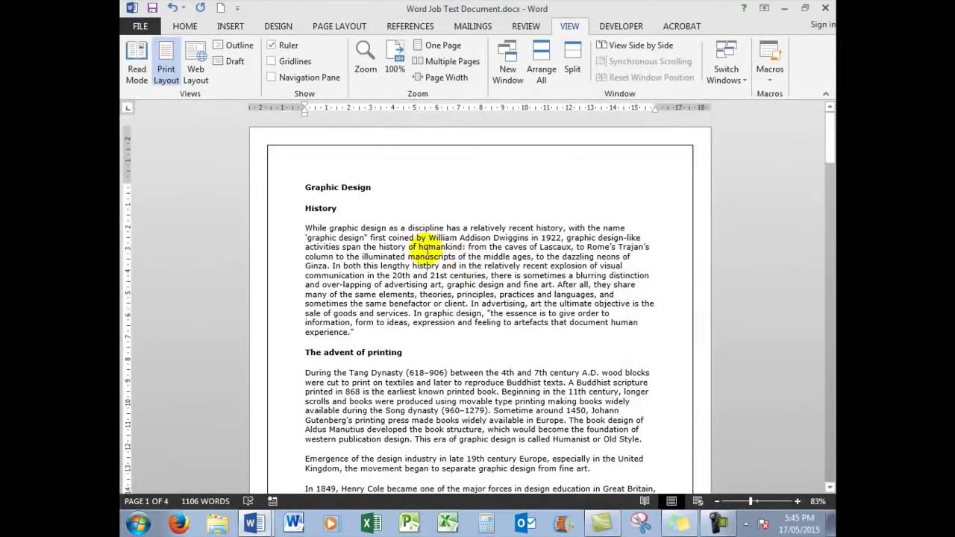
{"action": "left_click", "coordinate": [185, 28]}
{"action": "left_click", "coordinate": [186, 28]}
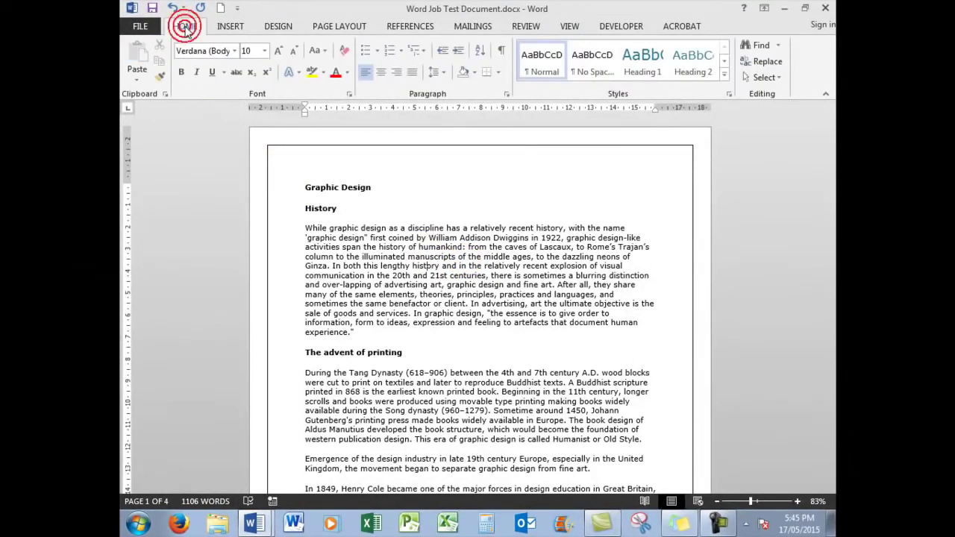
{"action": "left_click", "coordinate": [445, 73]}
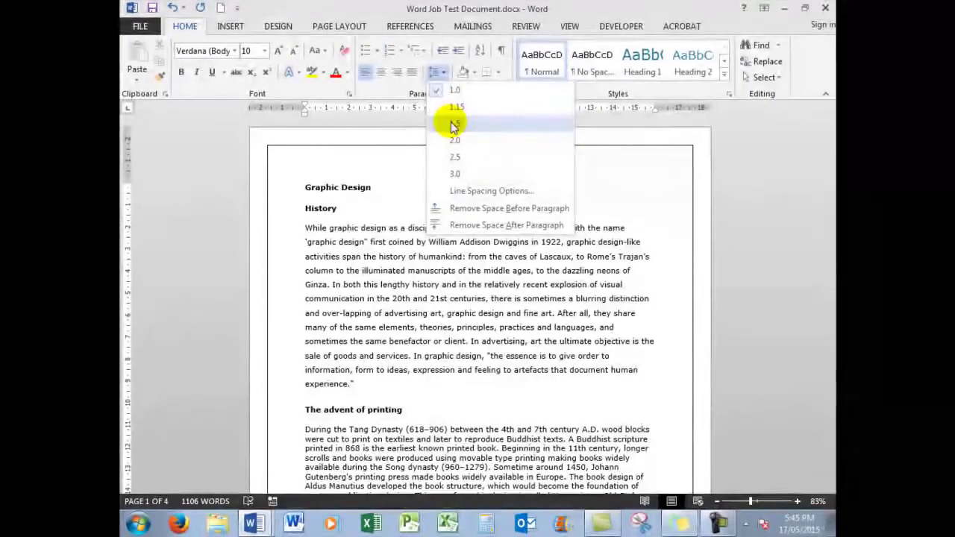
{"action": "left_click", "coordinate": [452, 124]}
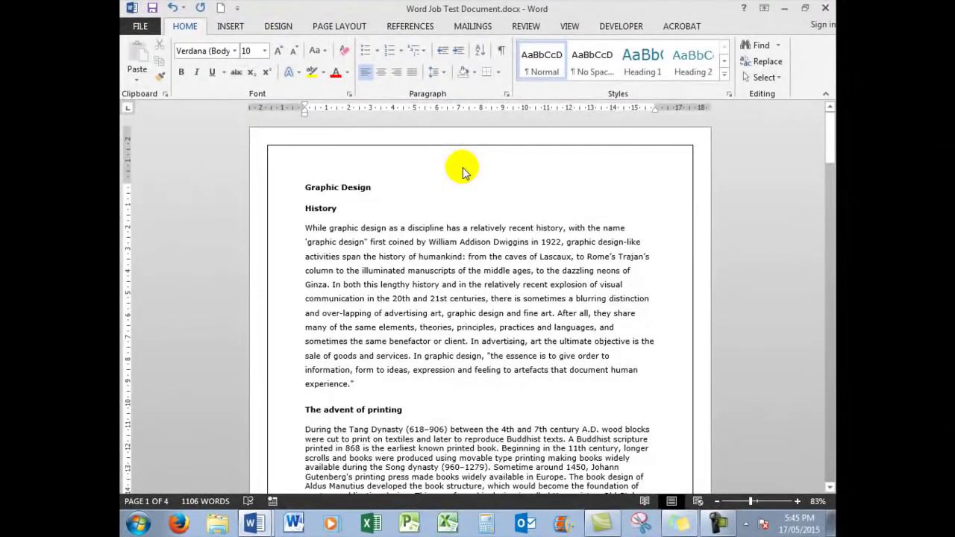
- Tick the Insert footnotes box in Word Job Test.docx and return to Word Job Test Document.docx
{"action": "left_click", "coordinate": [256, 522]}
{"action": "left_click", "coordinate": [254, 470]}
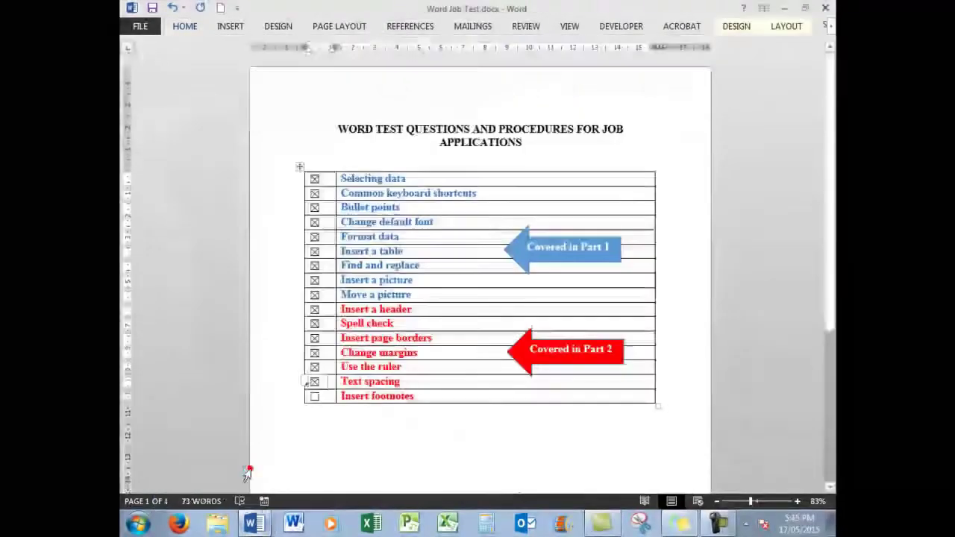
{"action": "left_click", "coordinate": [314, 397]}
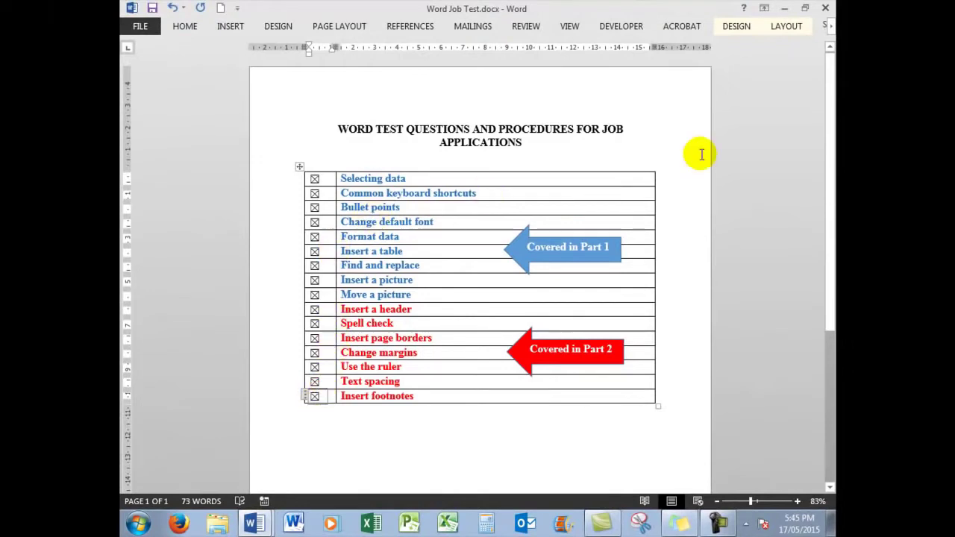
{"action": "scroll", "coordinate": [826, 177], "scroll_direction": "down", "scroll_amount": 1}
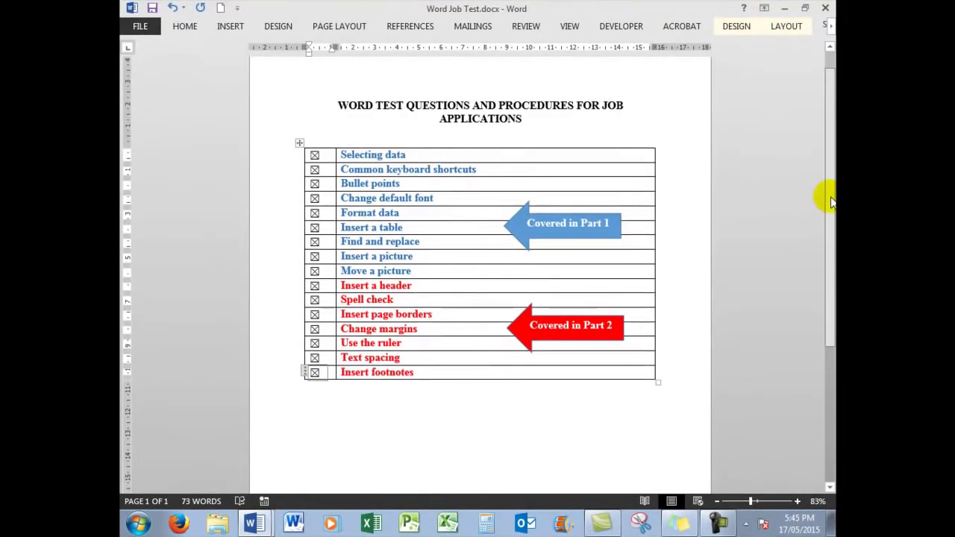
{"action": "left_click", "coordinate": [257, 522]}
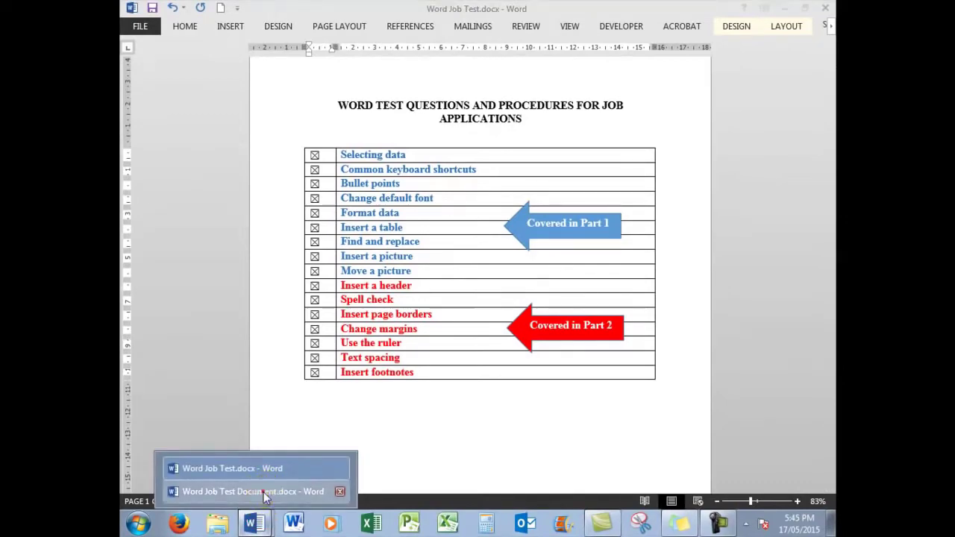
{"action": "left_click", "coordinate": [238, 491]}
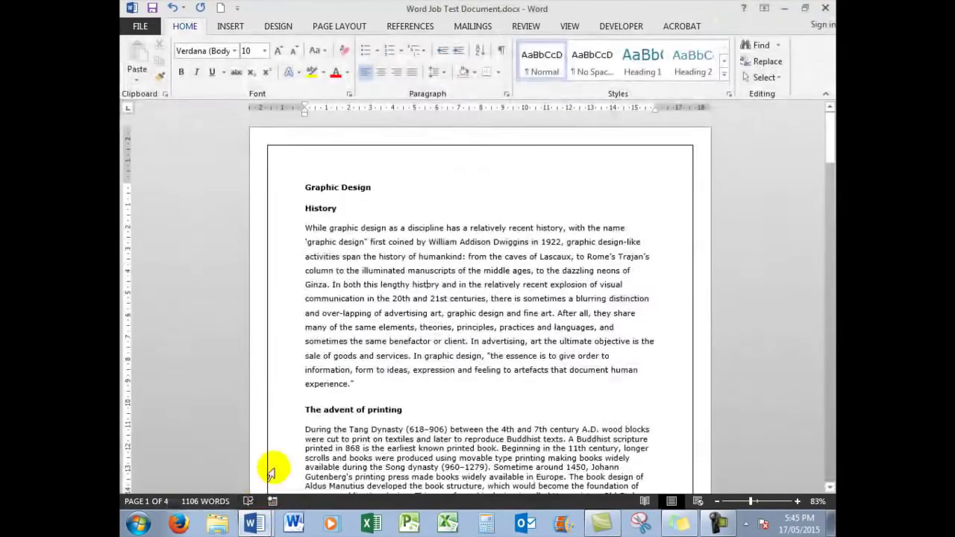
- Insert a footnote reading "A famous person" just before "in 1922" in the paragraph under History, and follow its reference mark to the note
{"action": "left_click", "coordinate": [528, 243]}
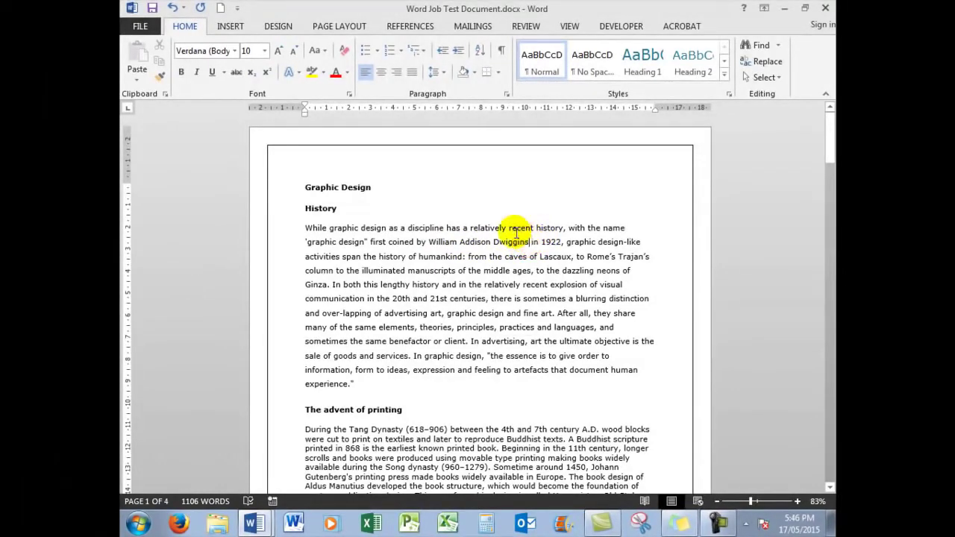
{"action": "left_click", "coordinate": [413, 27]}
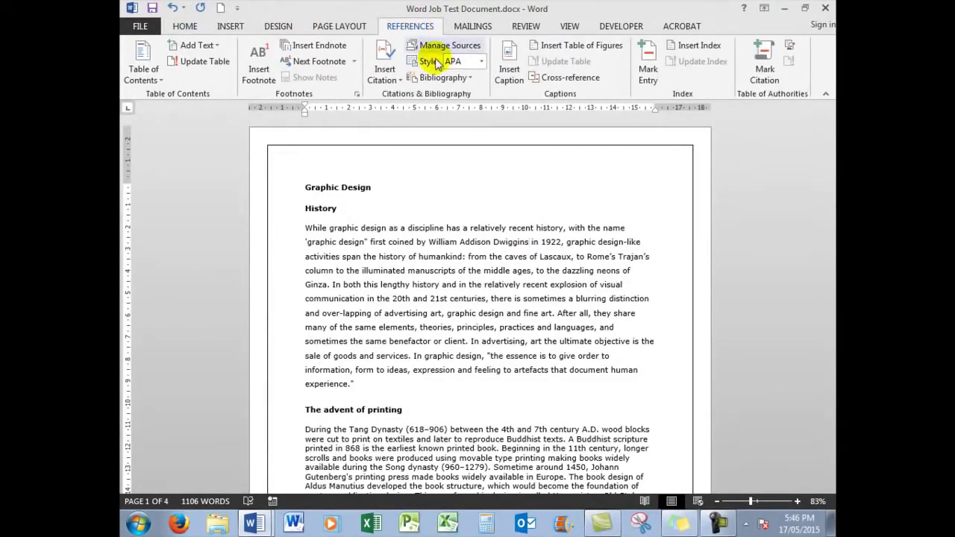
{"action": "left_click", "coordinate": [257, 60]}
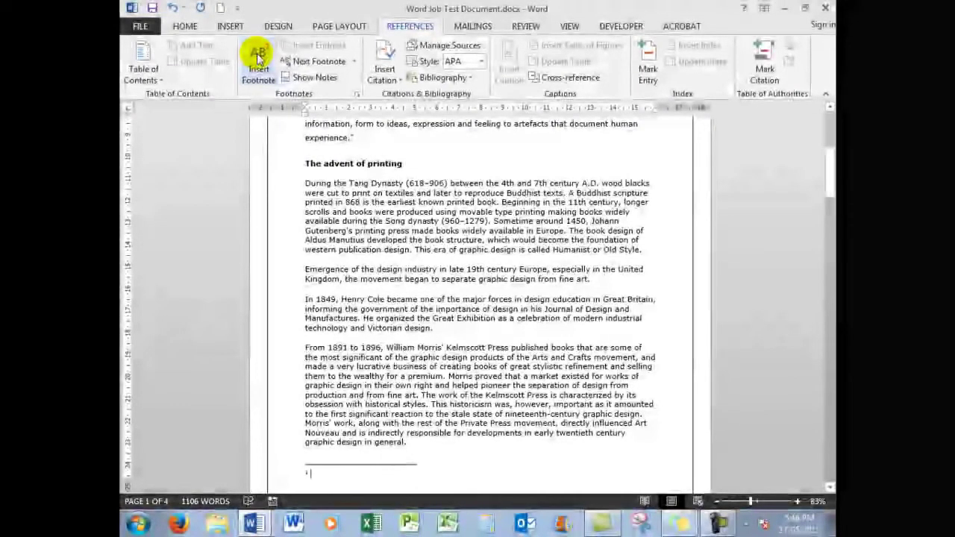
{"action": "type", "text": "A nb"}
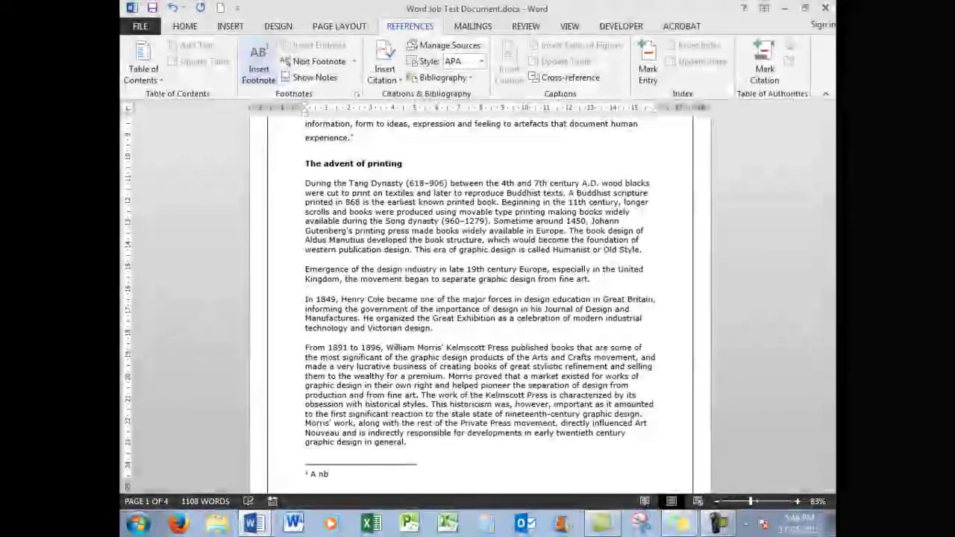
{"action": "key", "text": "BackSpace"}
{"action": "key", "text": "BackSpace"}
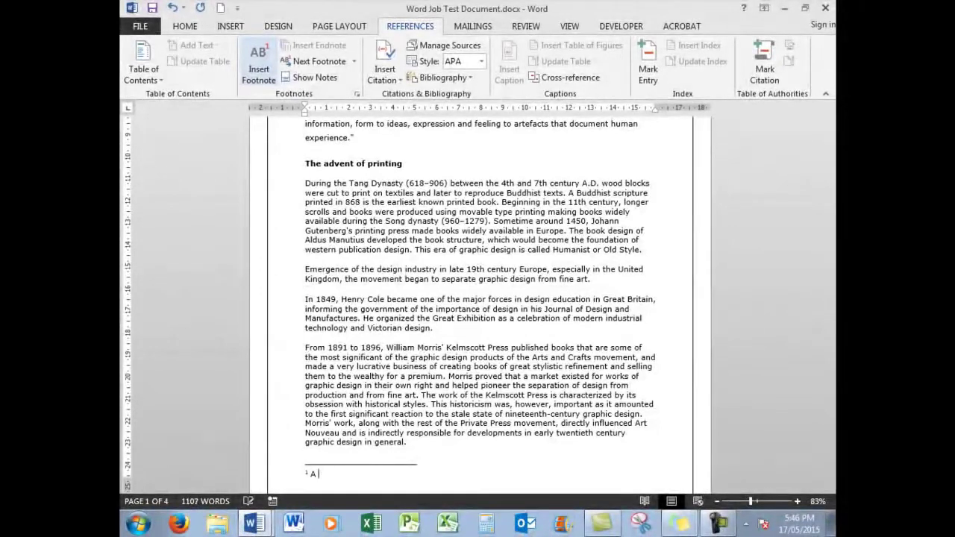
{"action": "type", "text": "famous per"}
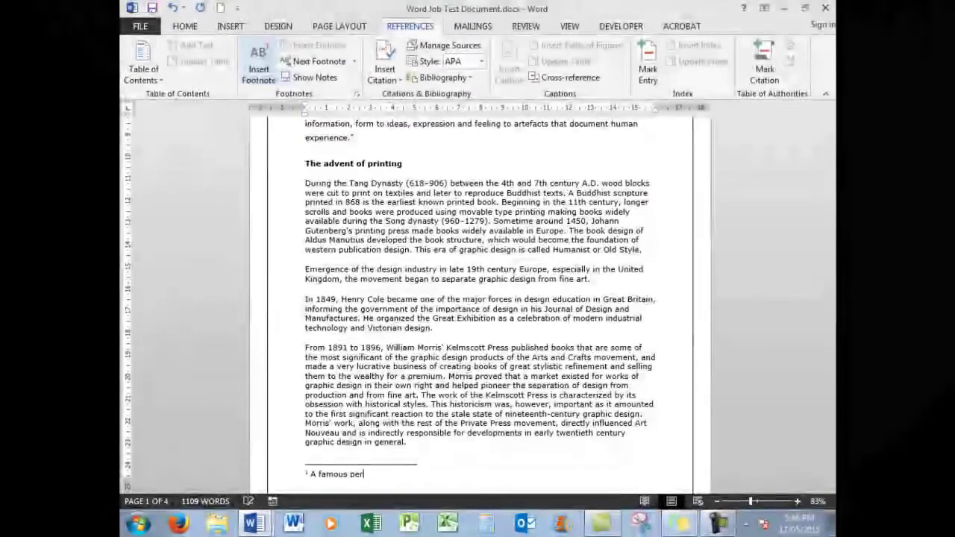
{"action": "type", "text": "son"}
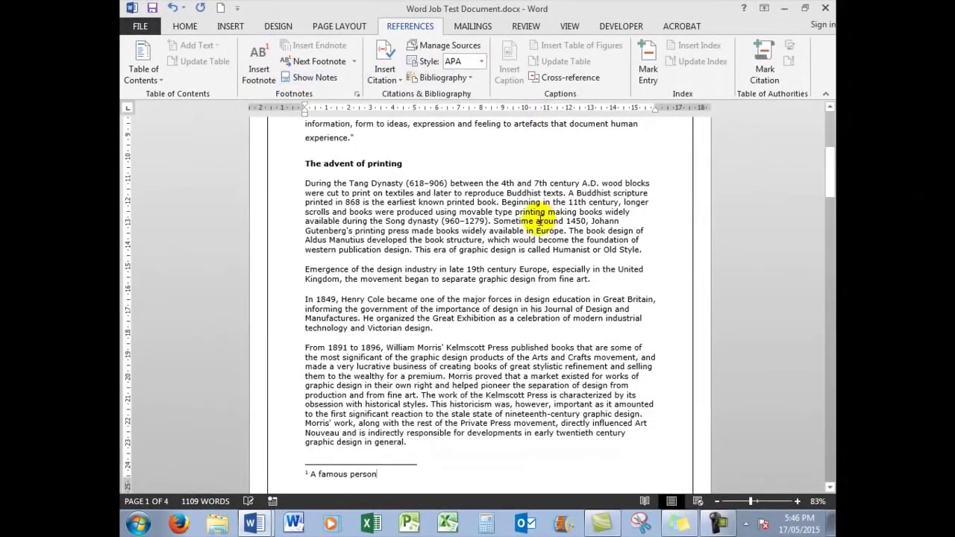
{"action": "scroll", "coordinate": [640, 214], "scroll_direction": "up", "scroll_amount": 5}
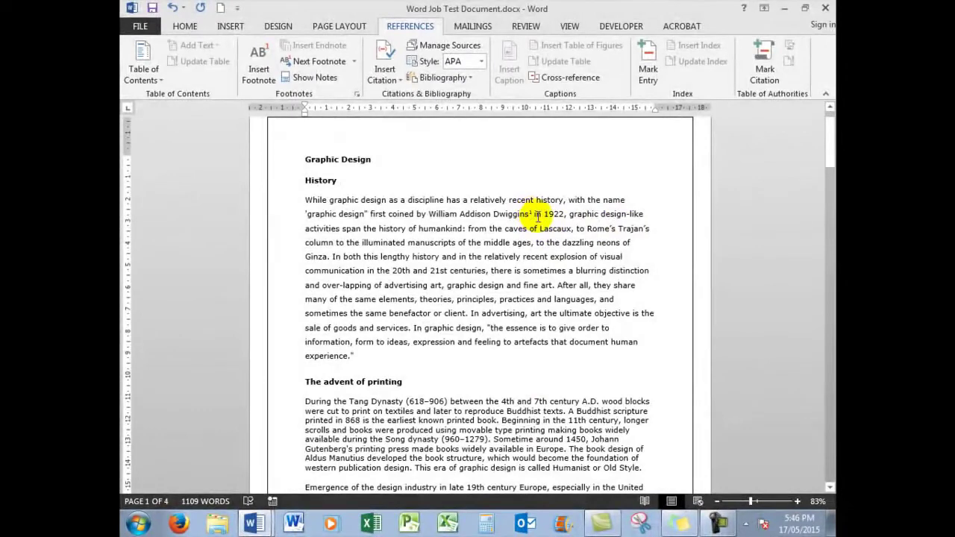
{"action": "double_click", "coordinate": [537, 215]}
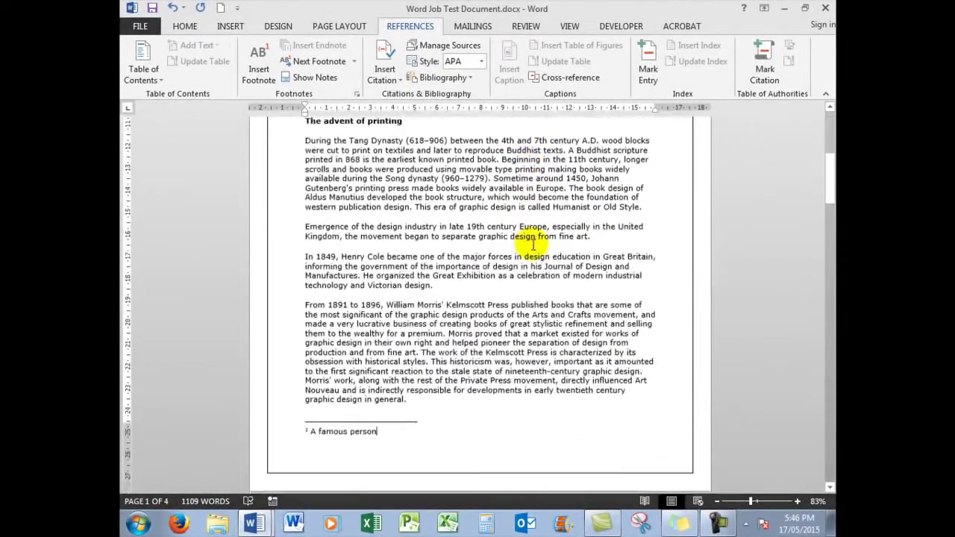
- Insert a footnote reading "A continent" after "19th century Europe" in the section The advent of printing
{"action": "scroll", "coordinate": [532, 246], "scroll_direction": "up", "scroll_amount": 1}
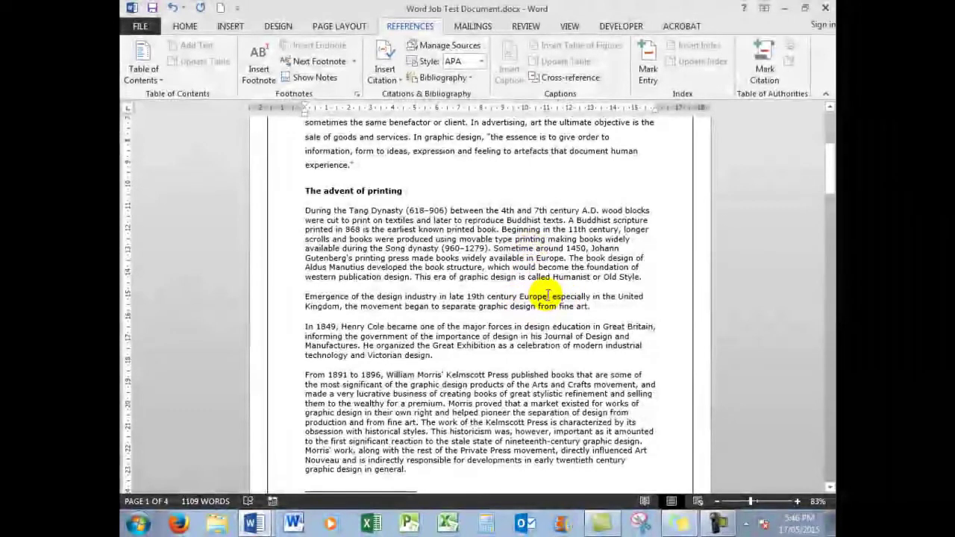
{"action": "left_click", "coordinate": [549, 296]}
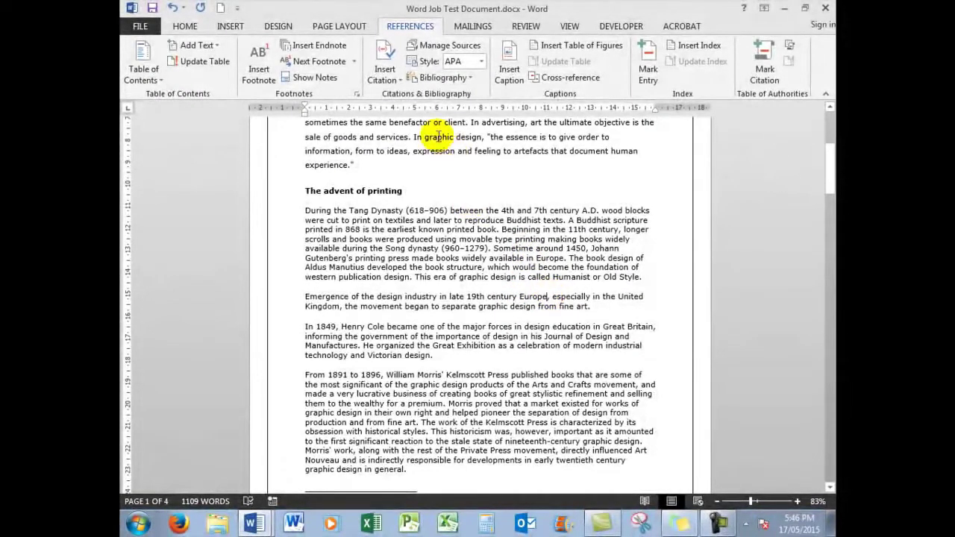
{"action": "left_click", "coordinate": [263, 58]}
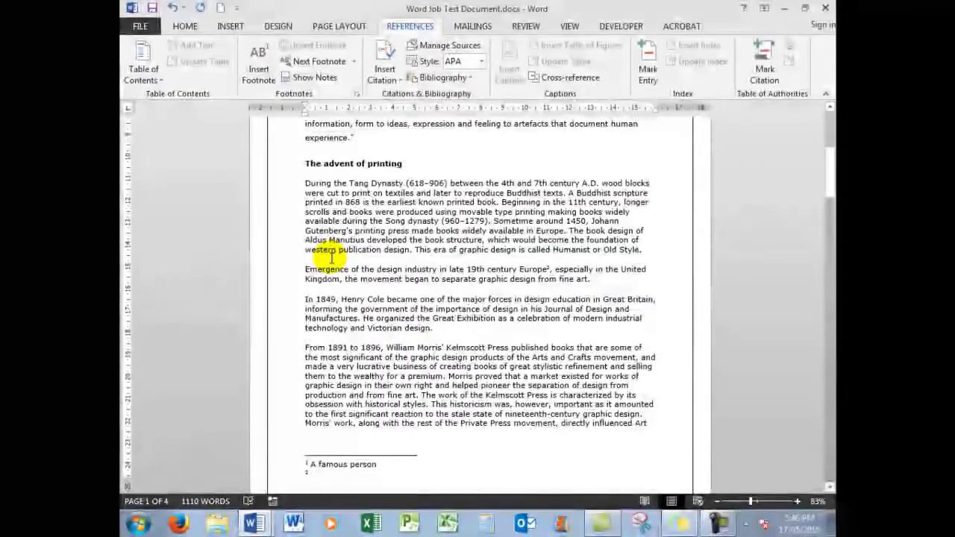
{"action": "type", "text": "A c"}
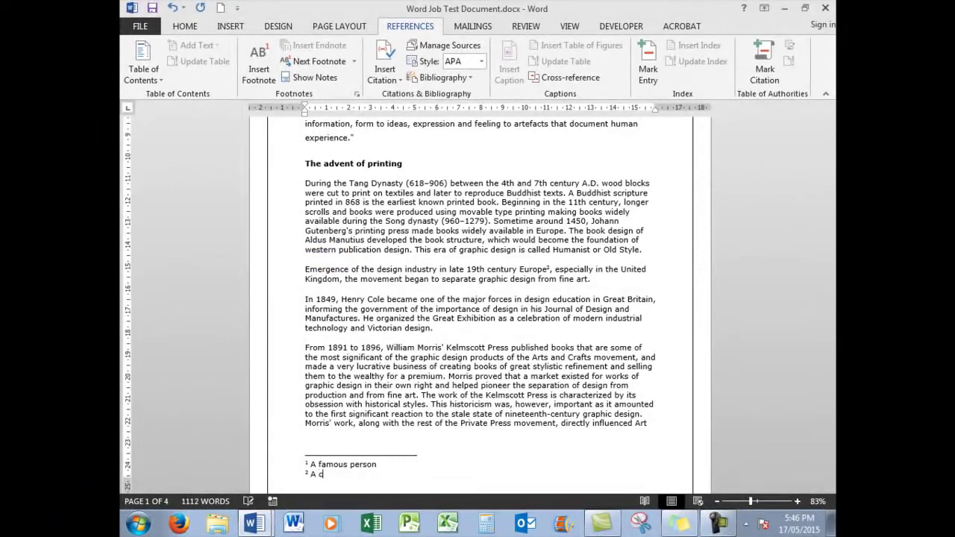
{"action": "type", "text": "ontinent"}
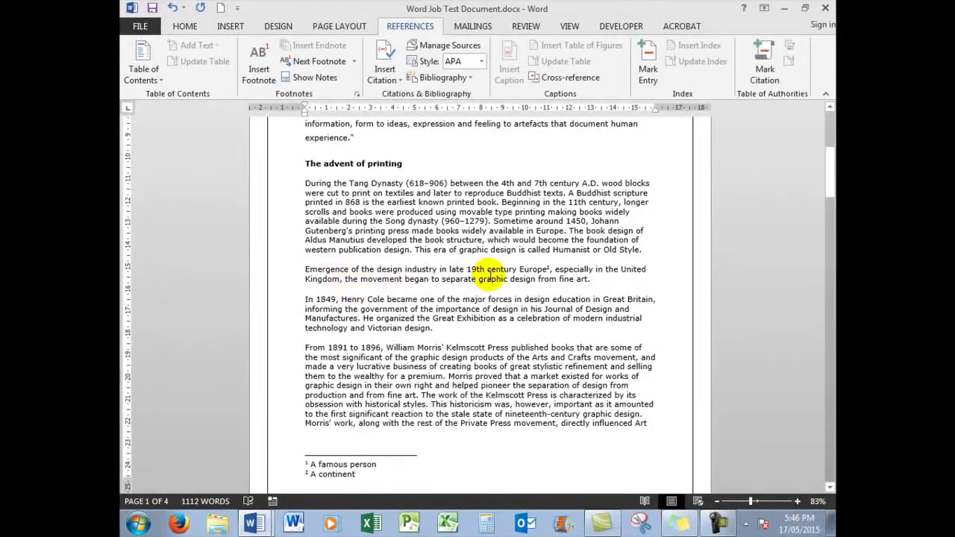
- Set the line spacing of the paragraph under History to 1.0
{"action": "left_click_drag", "start_coordinate": [832, 164], "coordinate": [826, 131]}
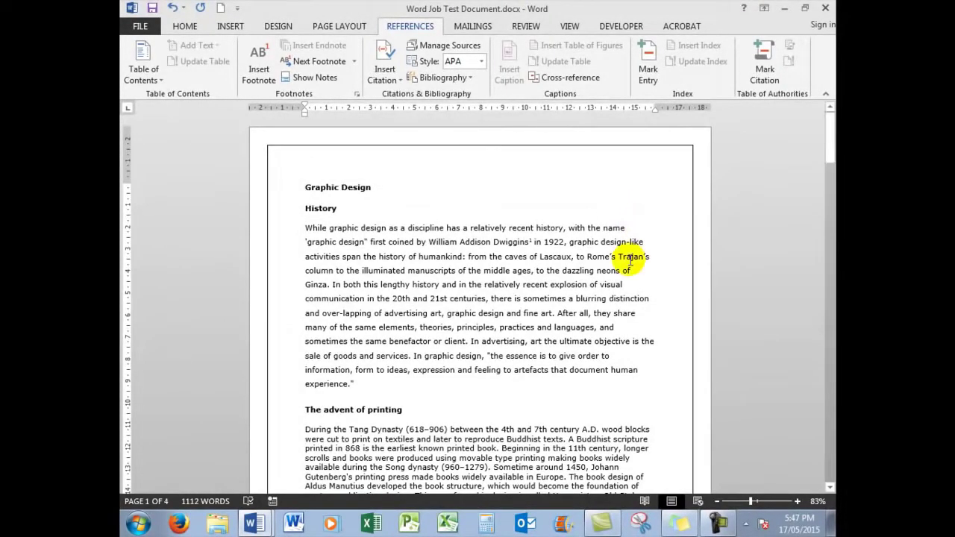
{"action": "left_click", "coordinate": [467, 284]}
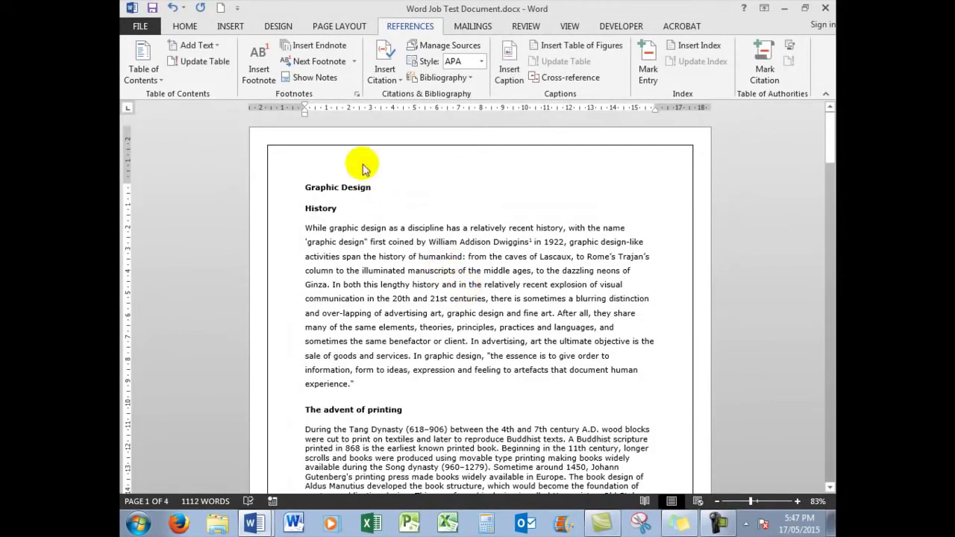
{"action": "left_click", "coordinate": [184, 26]}
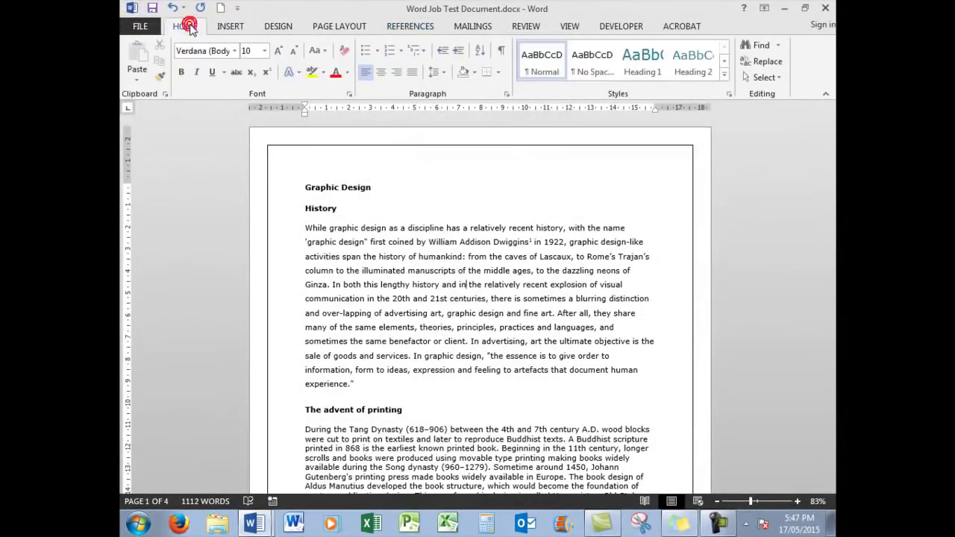
{"action": "left_click", "coordinate": [440, 73]}
{"action": "left_click", "coordinate": [456, 91]}
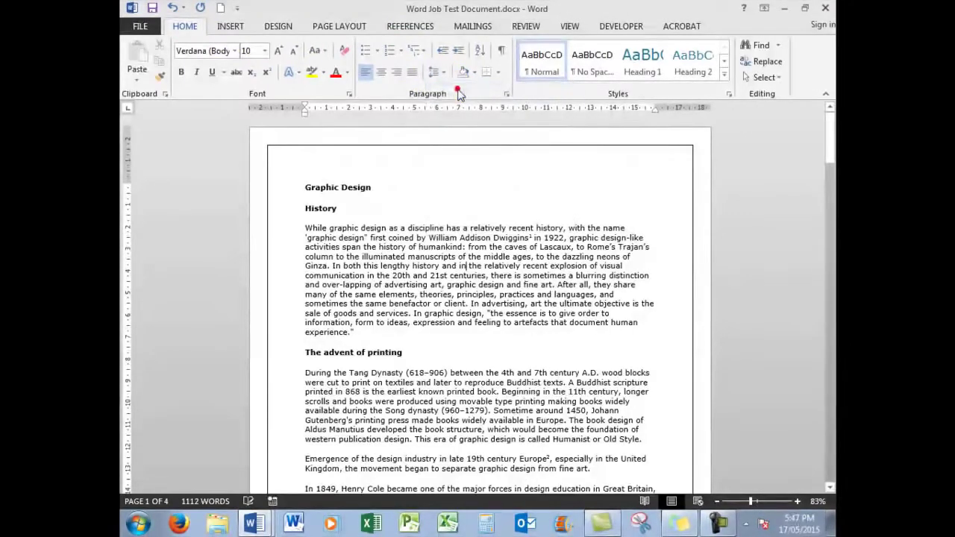